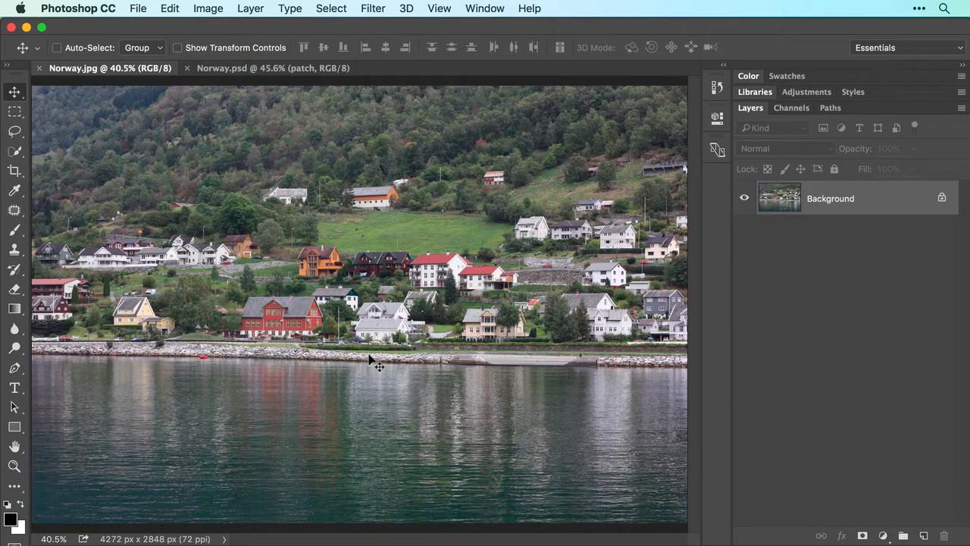
- Bring the Norway.psd tilt-shift document to the front
{"action": "left_click", "coordinate": [325, 66]}
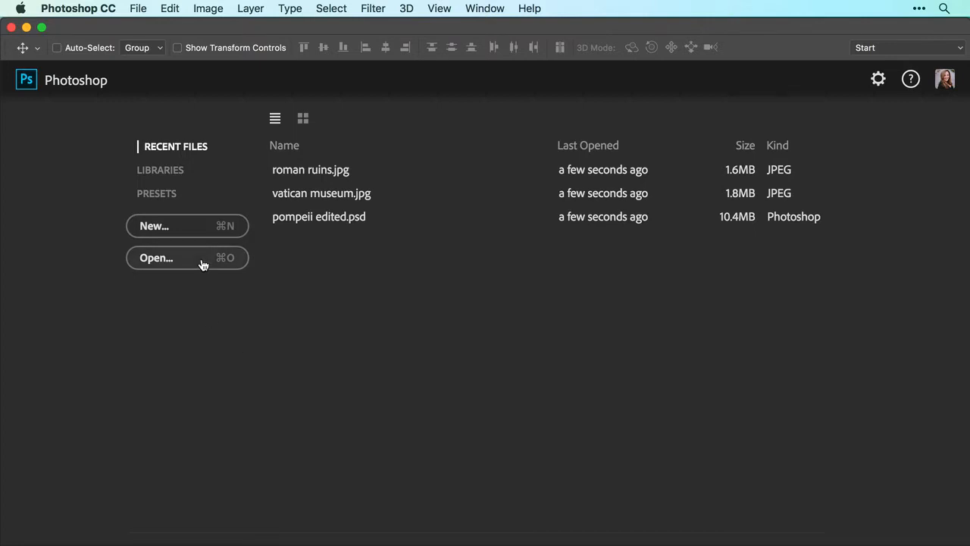
- Open Norway.jpg from the Desktop's photo-editor folder
{"action": "left_click", "coordinate": [138, 8]}
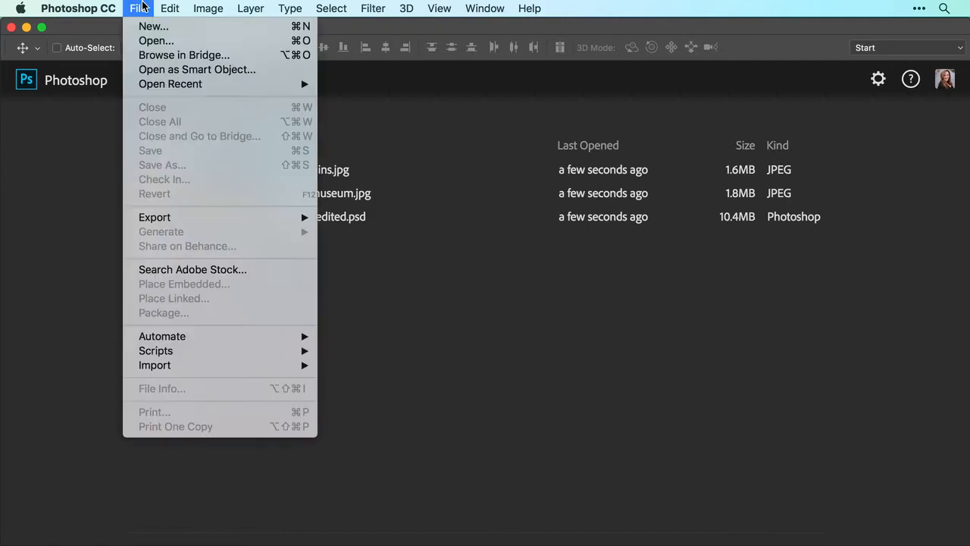
{"action": "left_click", "coordinate": [144, 35]}
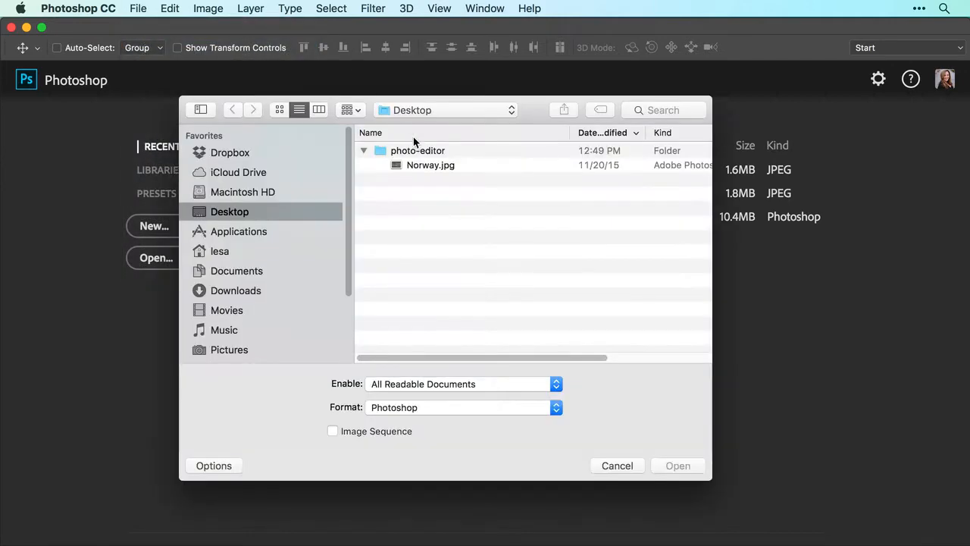
{"action": "left_click", "coordinate": [438, 166]}
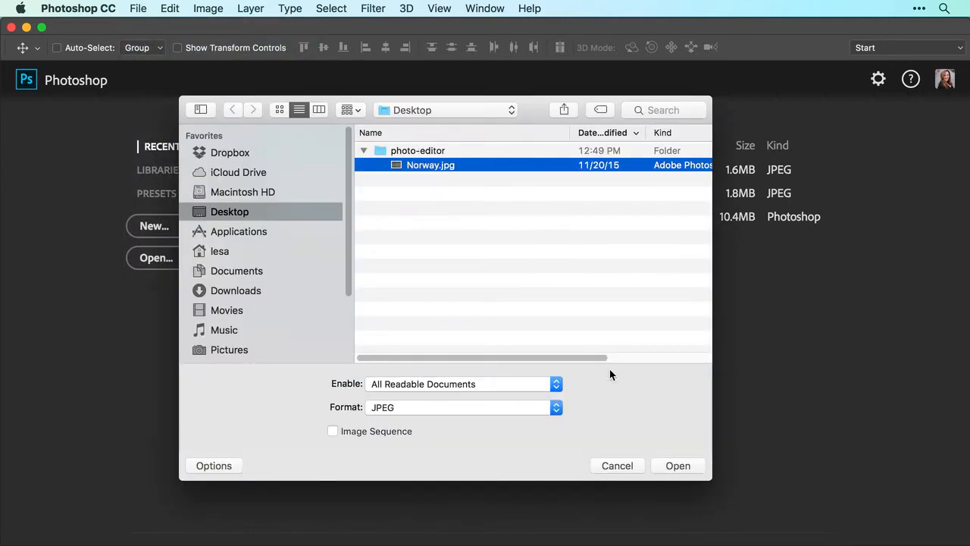
{"action": "left_click", "coordinate": [671, 468]}
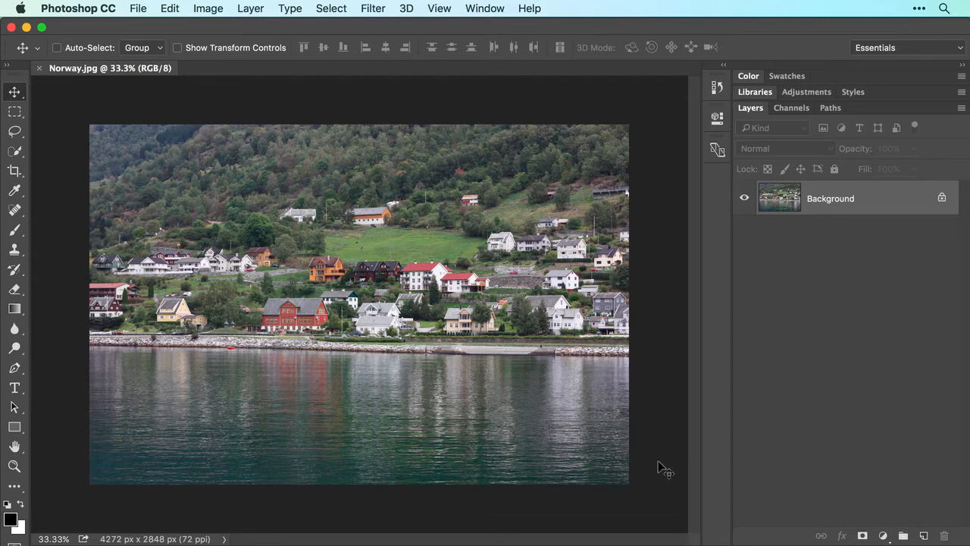
- Drag the crop corners and left edge inward and reposition the fjord photo within the frame
{"action": "left_click", "coordinate": [14, 171]}
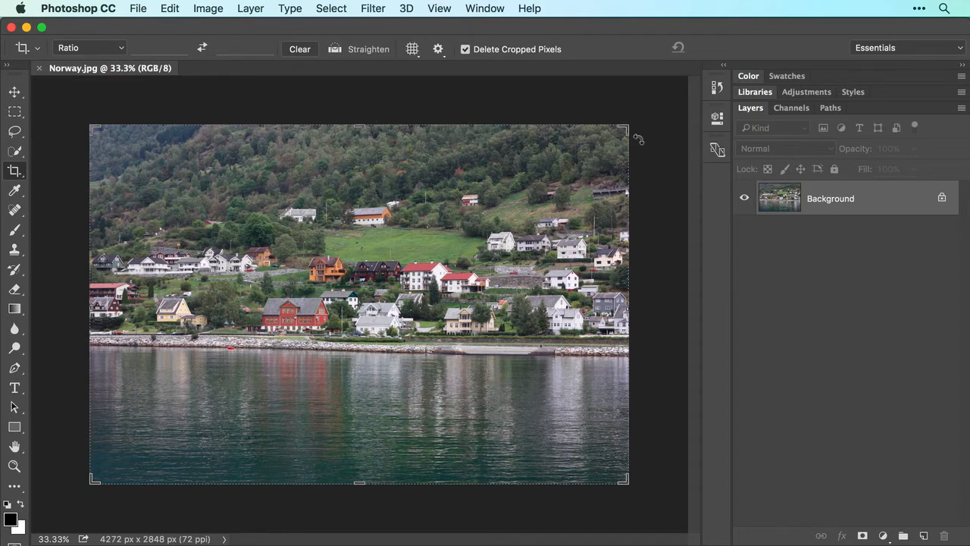
{"action": "left_click_drag", "start_coordinate": [627, 127], "coordinate": [621, 135]}
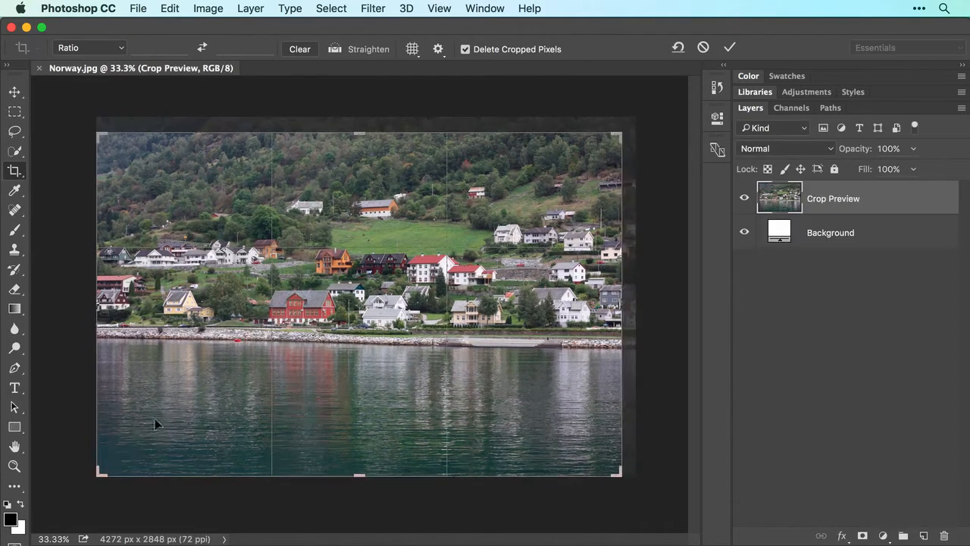
{"action": "left_click_drag", "start_coordinate": [100, 471], "coordinate": [106, 456]}
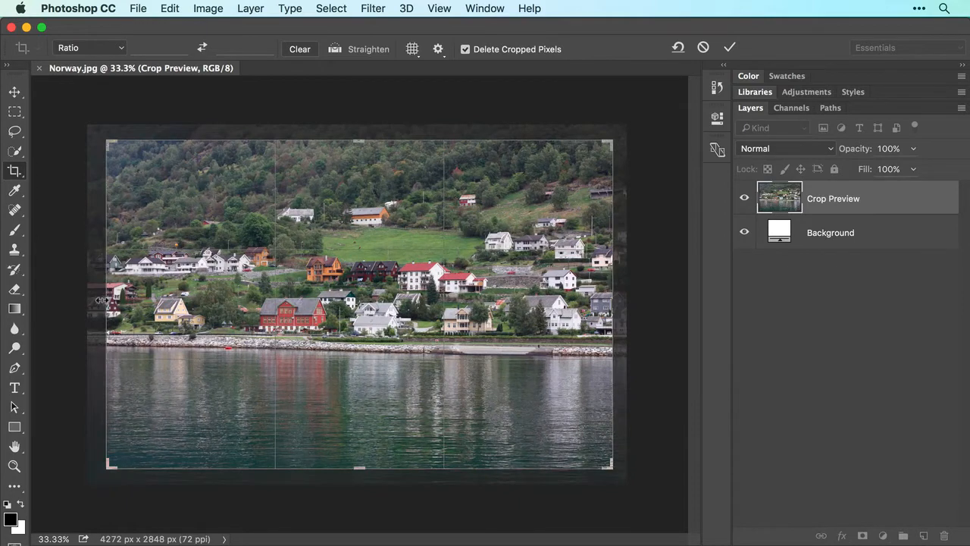
{"action": "left_click_drag", "start_coordinate": [108, 305], "coordinate": [122, 301]}
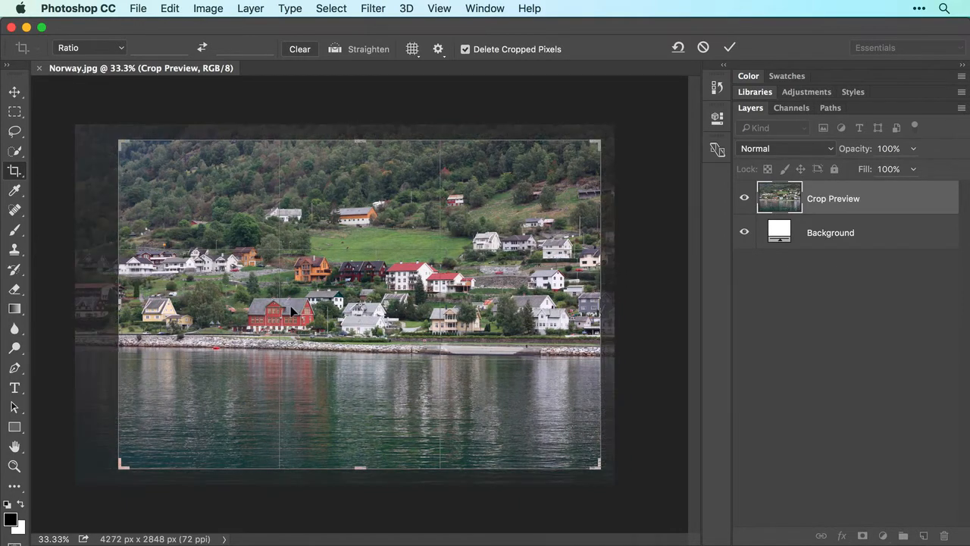
{"action": "left_click_drag", "start_coordinate": [310, 274], "coordinate": [326, 274]}
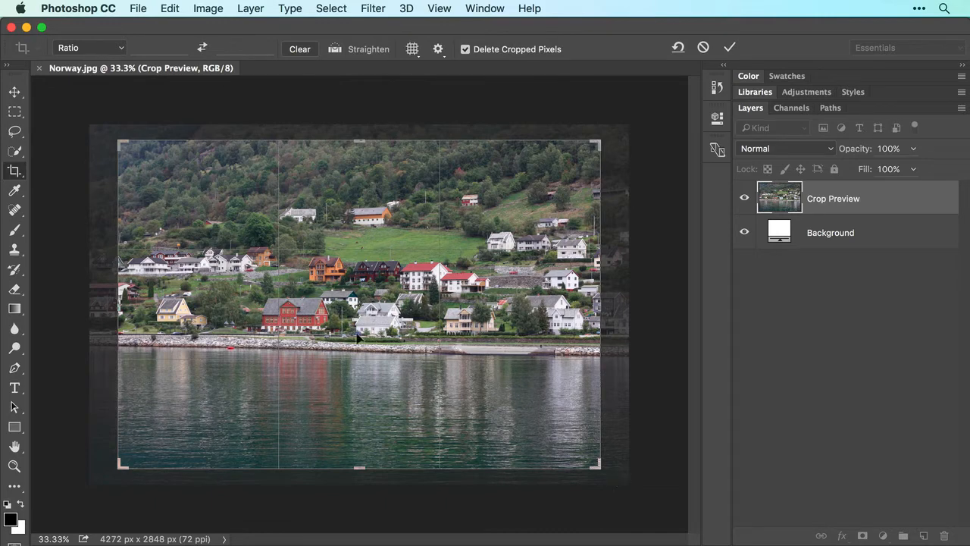
- Lock the crop to Original Ratio and refine the top-left and bottom-left corners
{"action": "left_click", "coordinate": [121, 48]}
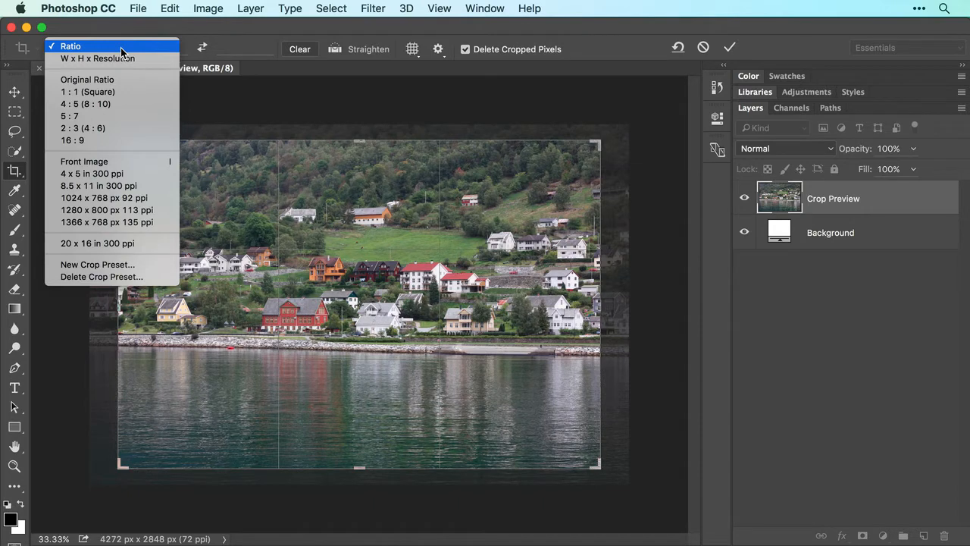
{"action": "left_click", "coordinate": [119, 76]}
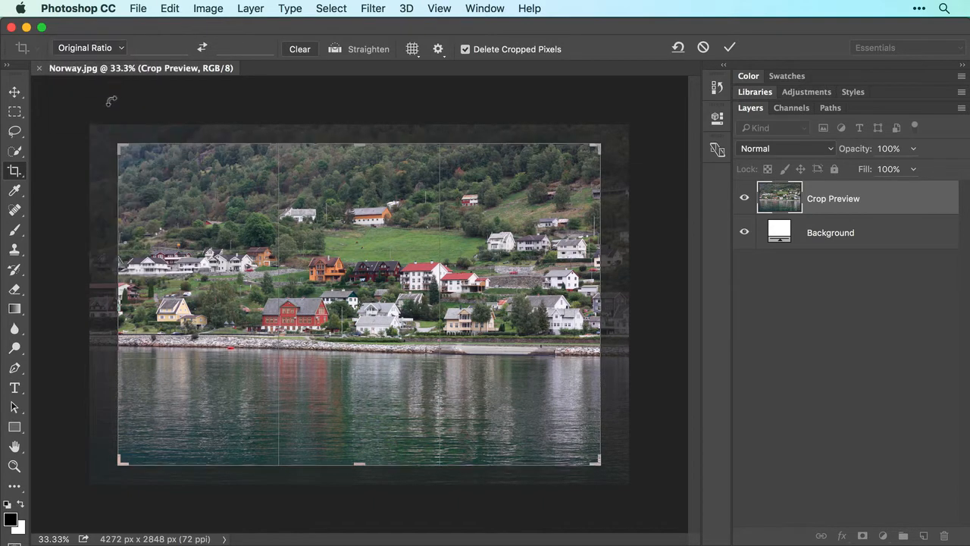
{"action": "mouse_move", "coordinate": [115, 142]}
{"action": "left_mouse_down"}
{"action": "mouse_move", "coordinate": [133, 161]}
{"action": "mouse_move", "coordinate": [107, 153]}
{"action": "left_mouse_up"}
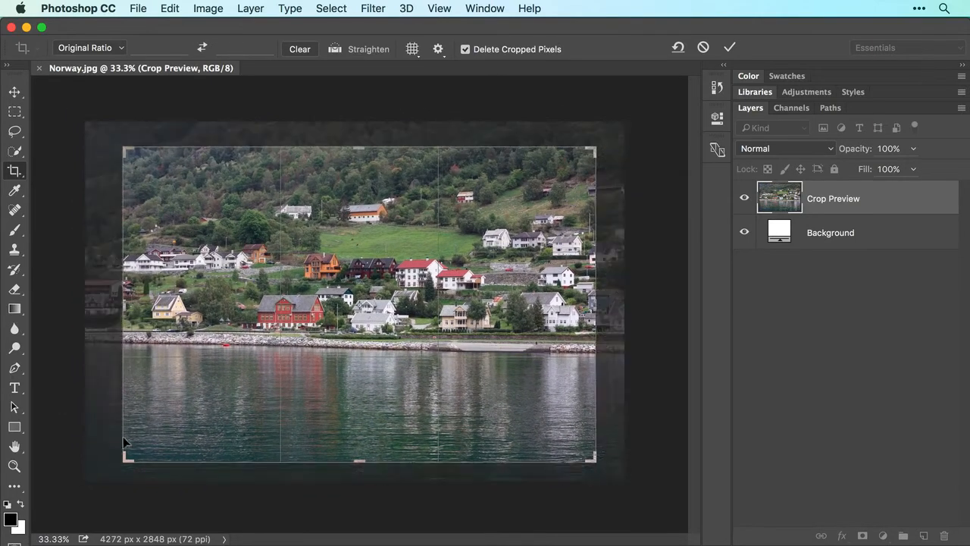
{"action": "mouse_move", "coordinate": [123, 458]}
{"action": "left_mouse_down"}
{"action": "mouse_move", "coordinate": [118, 435]}
{"action": "mouse_move", "coordinate": [113, 458]}
{"action": "left_mouse_up"}
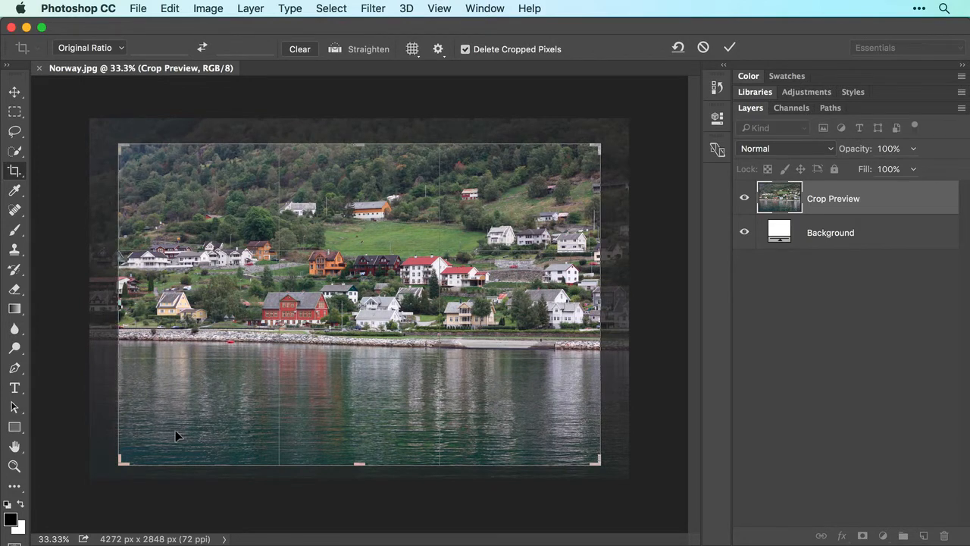
{"action": "left_click", "coordinate": [122, 48]}
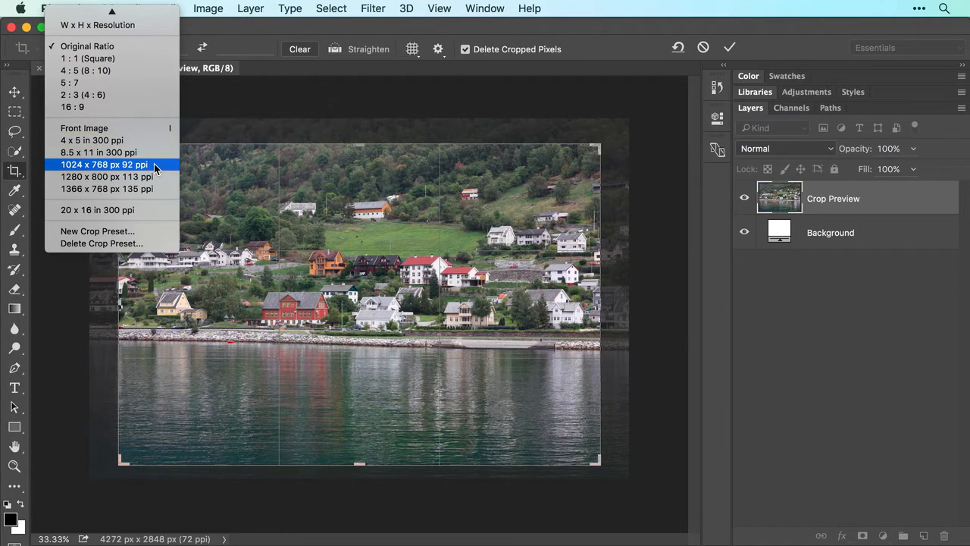
{"action": "left_click", "coordinate": [233, 53]}
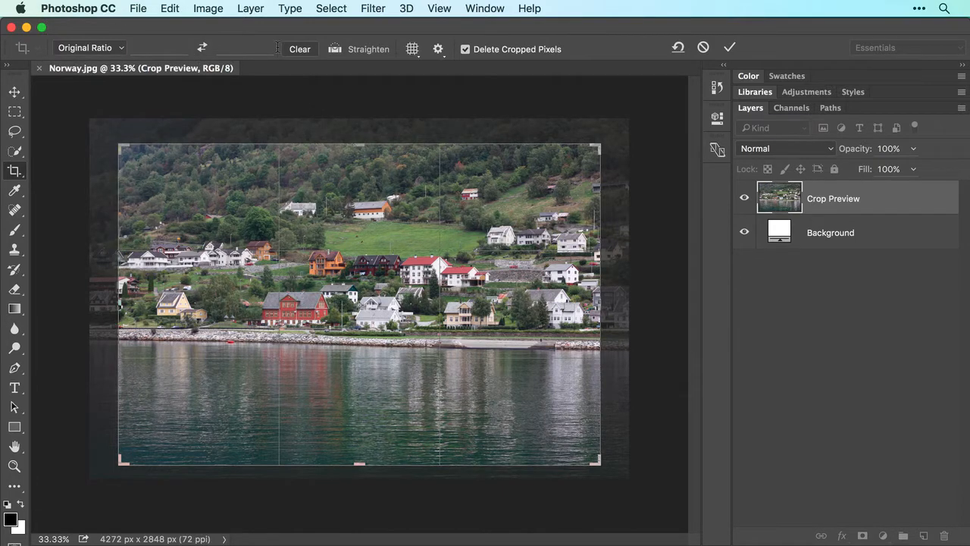
- Straighten along the shoreline and commit the crop with Delete Cropped Pixels unchecked
{"action": "left_click", "coordinate": [334, 49]}
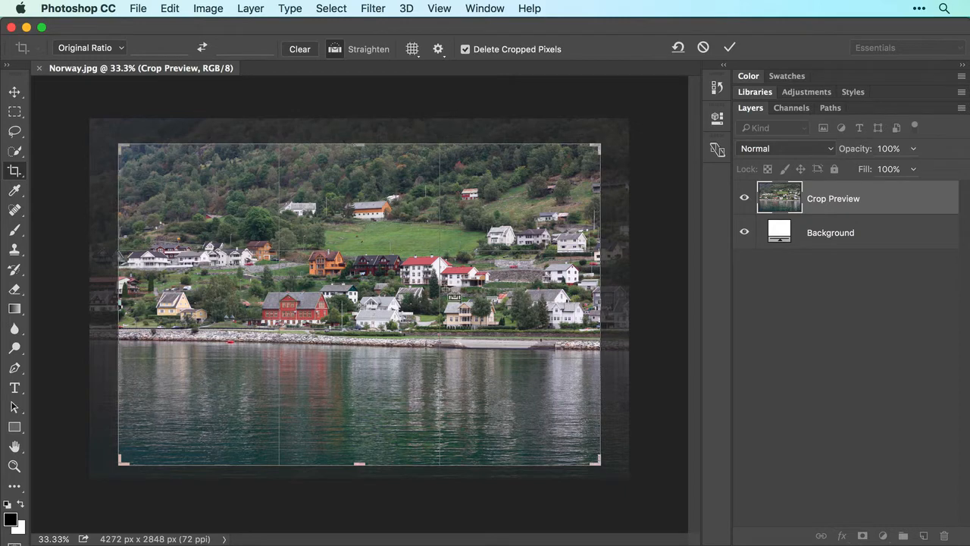
{"action": "left_click_drag", "start_coordinate": [459, 342], "coordinate": [527, 339]}
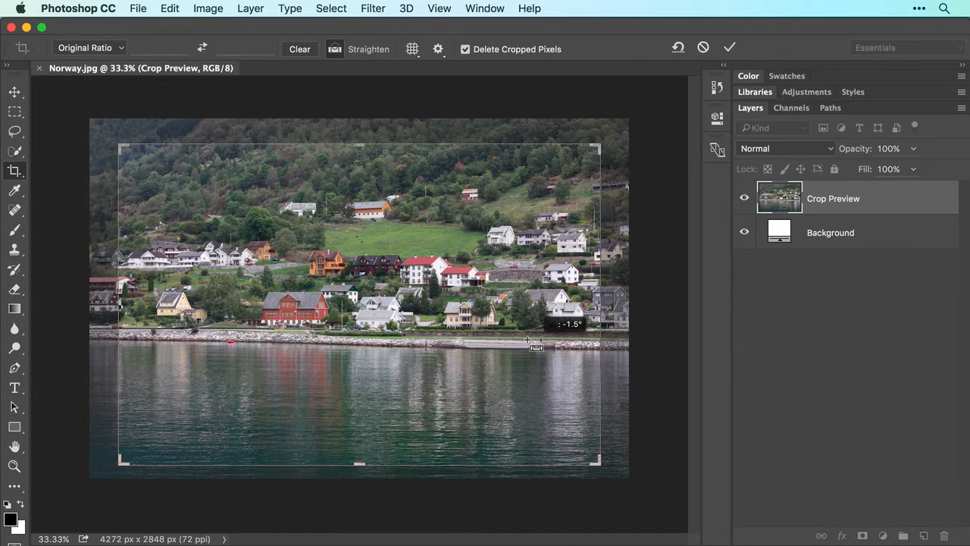
{"action": "left_click_drag", "start_coordinate": [527, 339], "coordinate": [527, 339]}
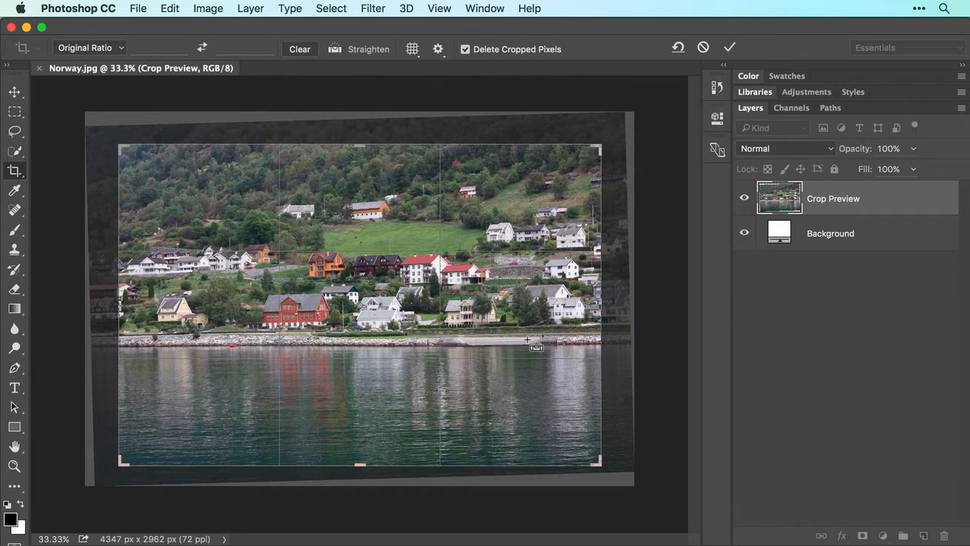
{"action": "left_click", "coordinate": [466, 49]}
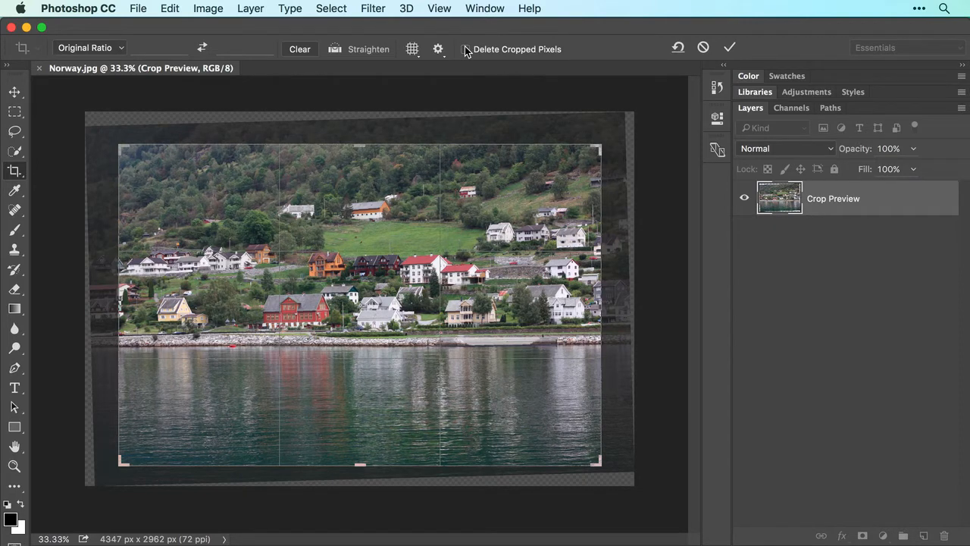
{"action": "left_click", "coordinate": [729, 47]}
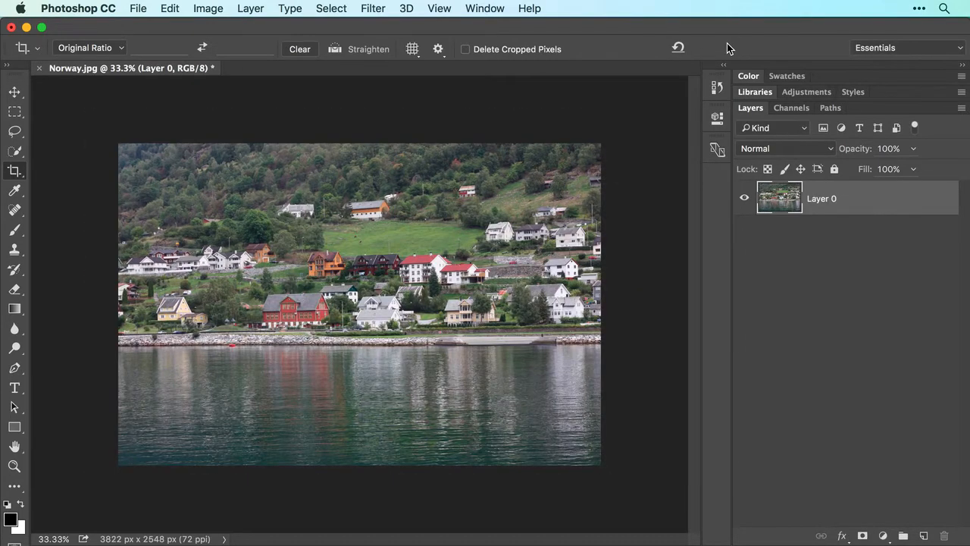
- Fit the photo on screen and save it as Norway.psd in Photoshop format with layers
{"action": "left_click", "coordinate": [440, 7]}
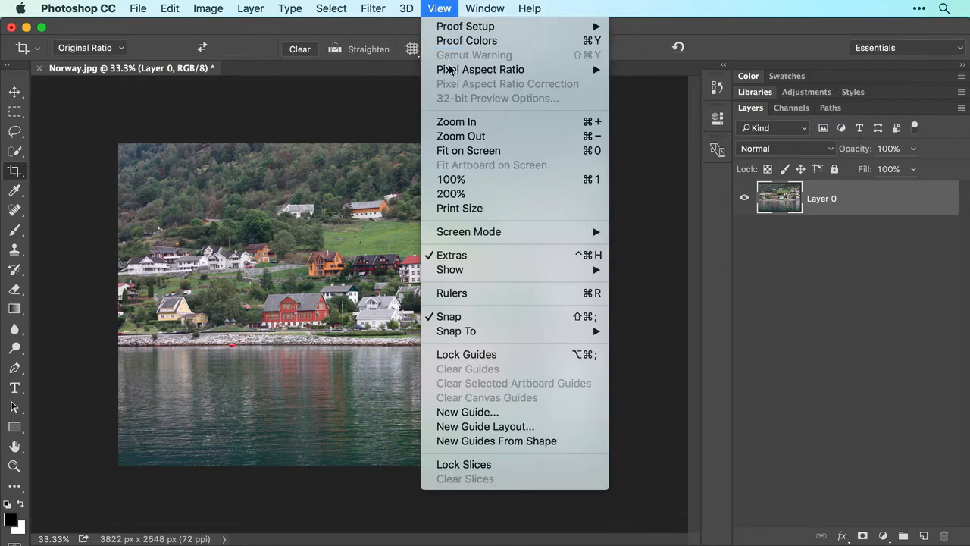
{"action": "left_click", "coordinate": [457, 152]}
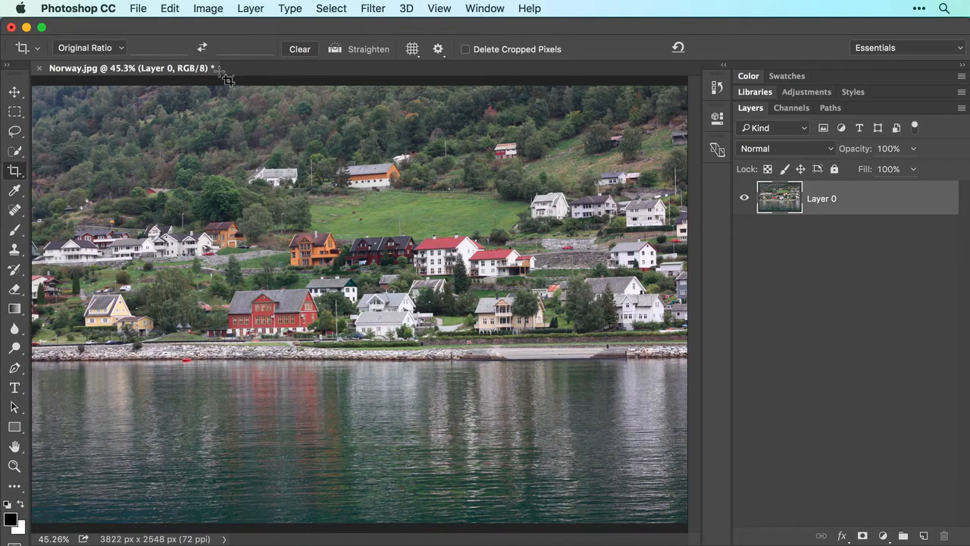
{"action": "left_click", "coordinate": [139, 10]}
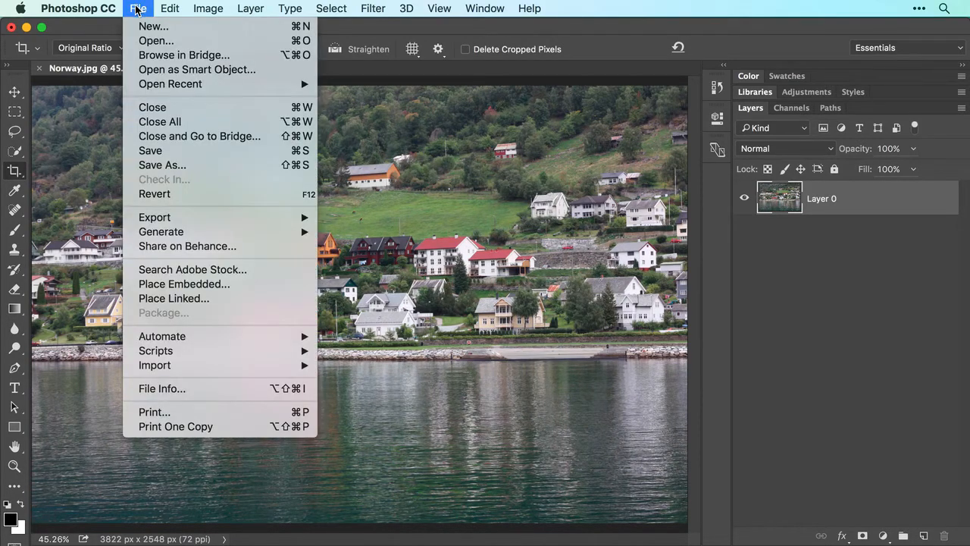
{"action": "left_click", "coordinate": [152, 165]}
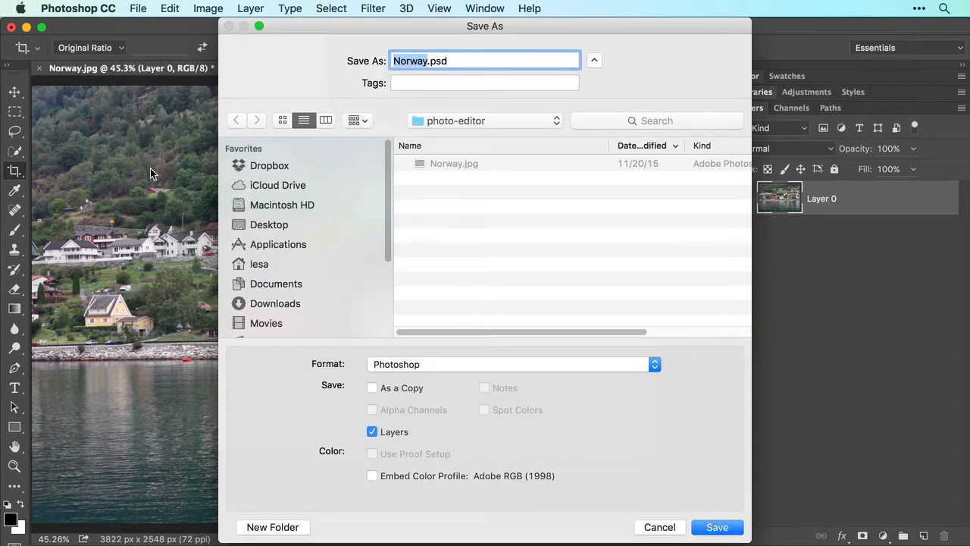
{"action": "left_click", "coordinate": [506, 364]}
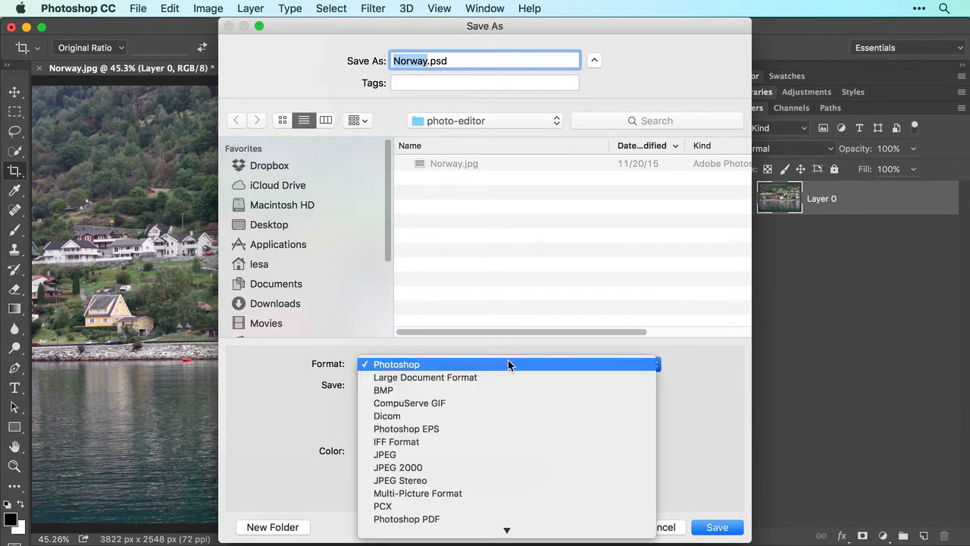
{"action": "left_click", "coordinate": [507, 364]}
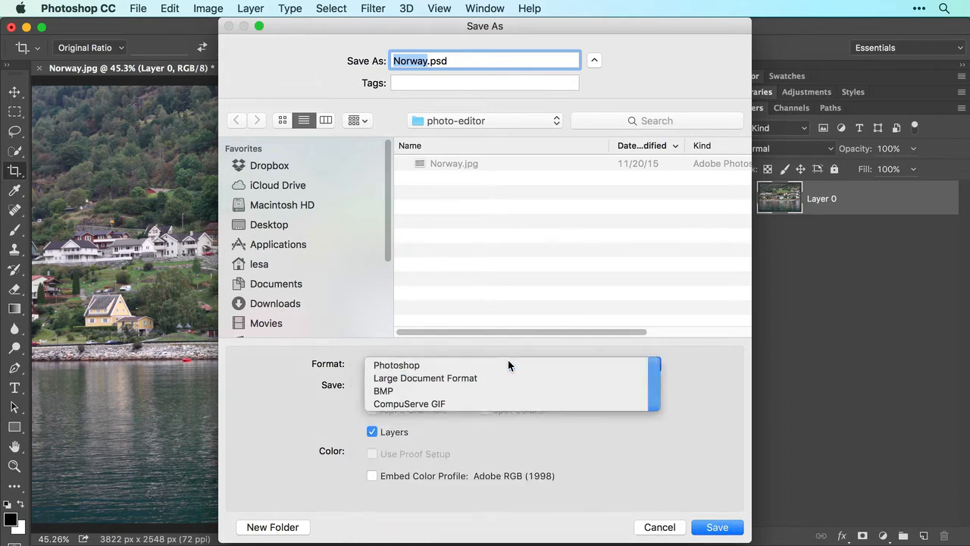
{"action": "left_click", "coordinate": [716, 526]}
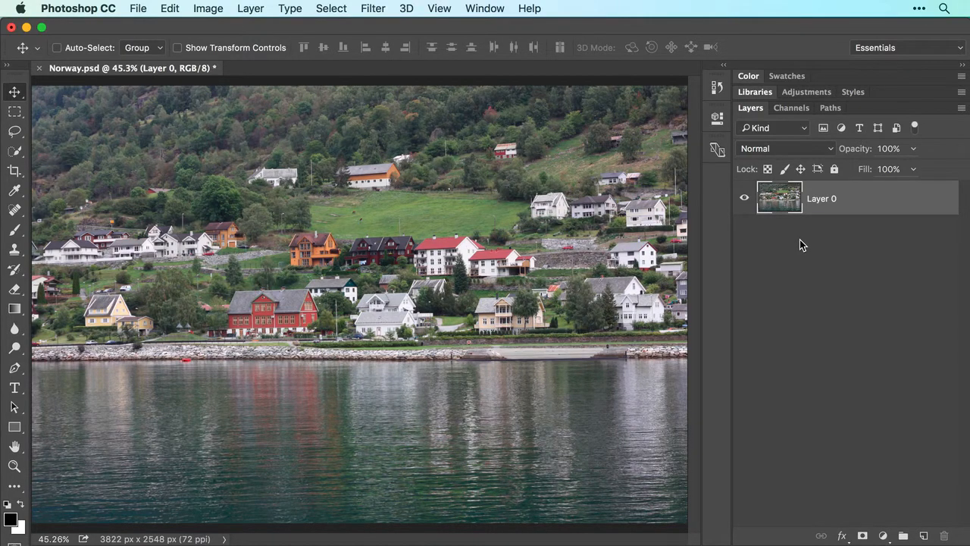
- Add a Brightness/Contrast adjustment layer, apply Auto, then set Brightness 10 and Contrast 81
{"action": "left_click", "coordinate": [882, 536]}
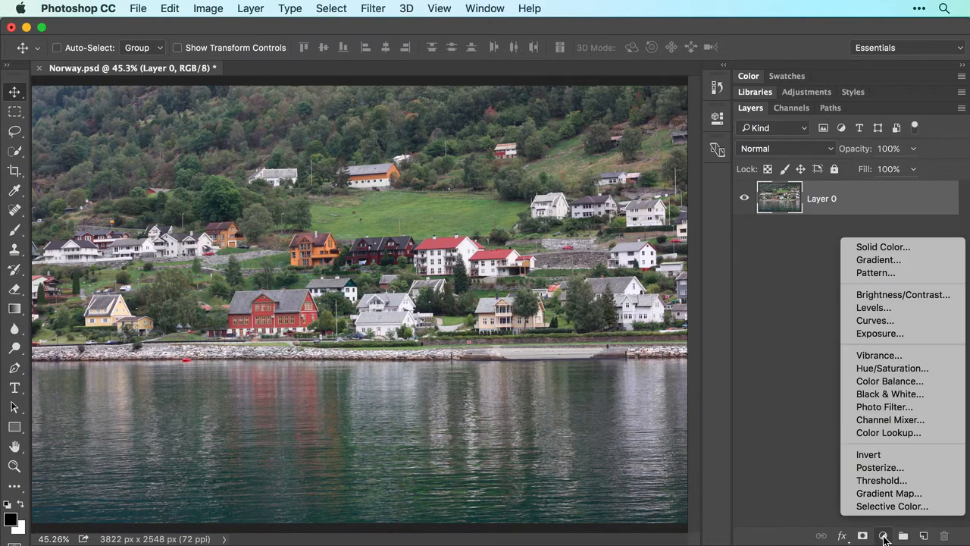
{"action": "left_click", "coordinate": [931, 294]}
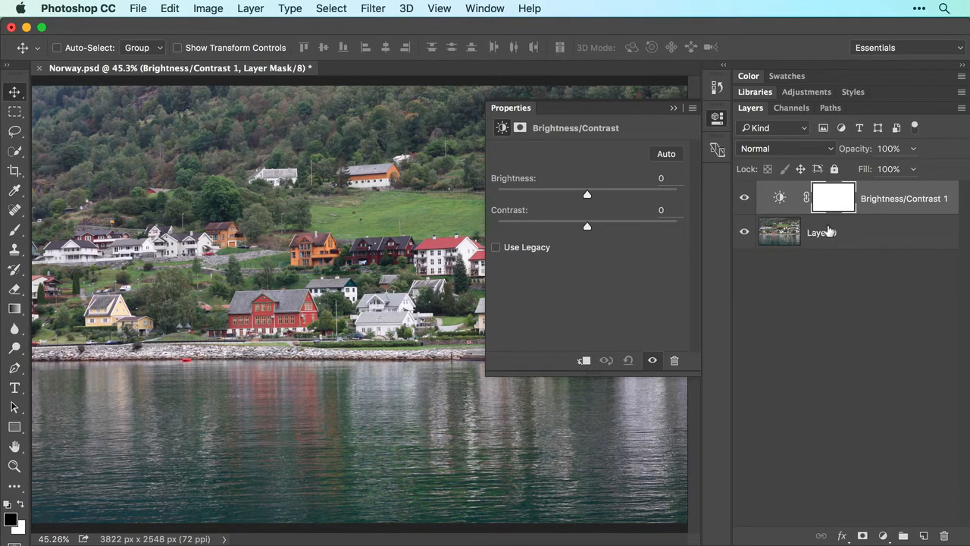
{"action": "left_click", "coordinate": [671, 156]}
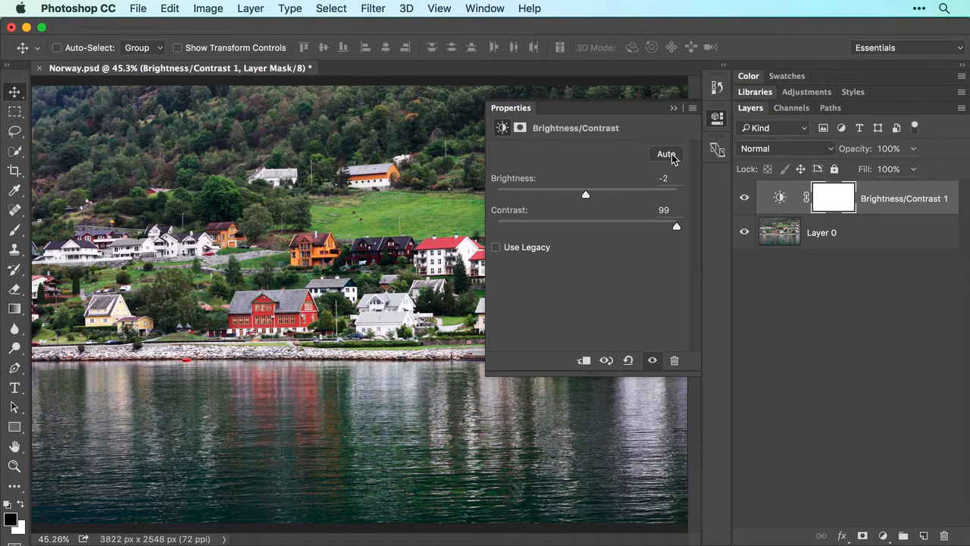
{"action": "left_click_drag", "start_coordinate": [585, 195], "coordinate": [594, 196]}
{"action": "left_click_drag", "start_coordinate": [676, 226], "coordinate": [659, 230]}
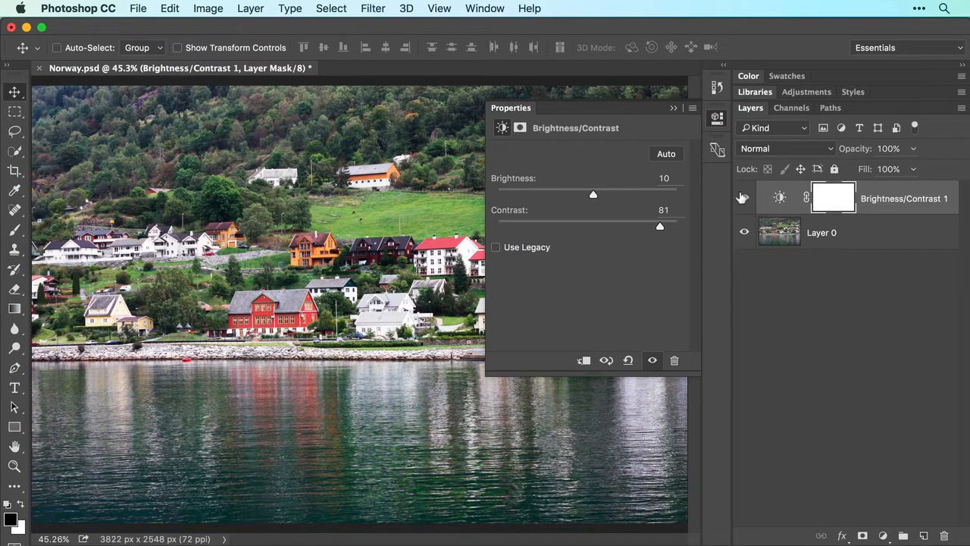
- Toggle the Brightness/Contrast layer off and on to compare, and test its opacity
{"action": "left_click", "coordinate": [742, 198]}
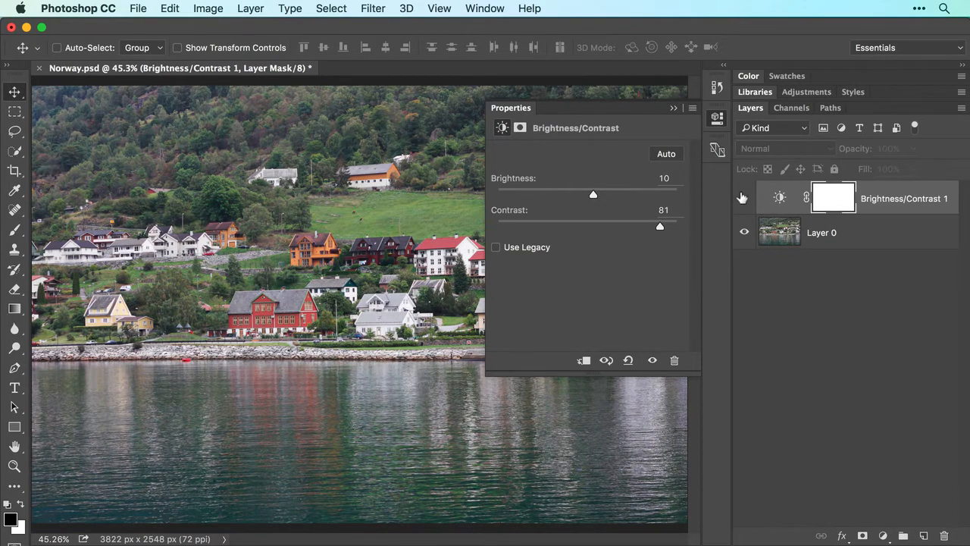
{"action": "left_click", "coordinate": [742, 198]}
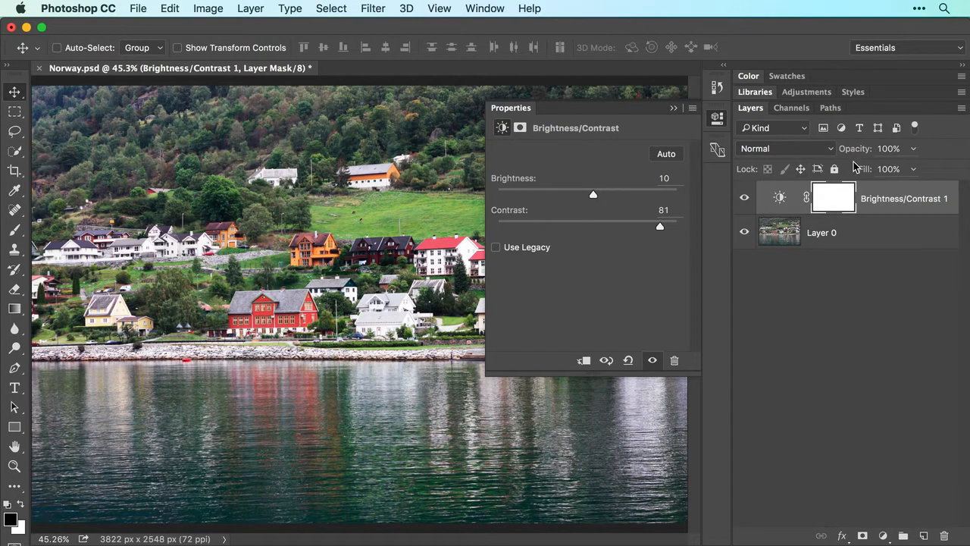
{"action": "left_click", "coordinate": [914, 149]}
{"action": "mouse_move", "coordinate": [912, 167]}
{"action": "left_mouse_down"}
{"action": "mouse_move", "coordinate": [883, 169]}
{"action": "mouse_move", "coordinate": [926, 169]}
{"action": "left_mouse_up"}
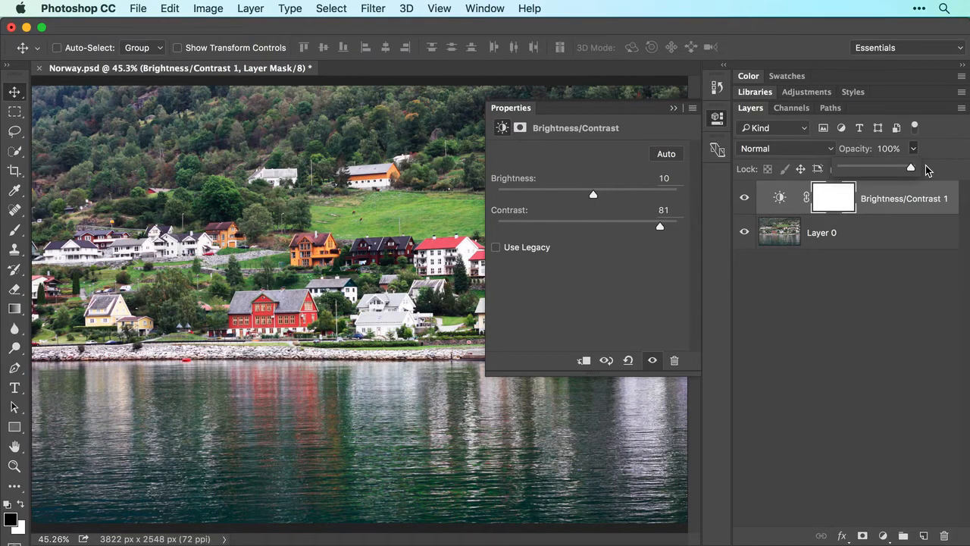
{"action": "left_click", "coordinate": [883, 536]}
- Add a Hue/Saturation layer with Saturation +45 and close its Properties panel
{"action": "left_click", "coordinate": [887, 369]}
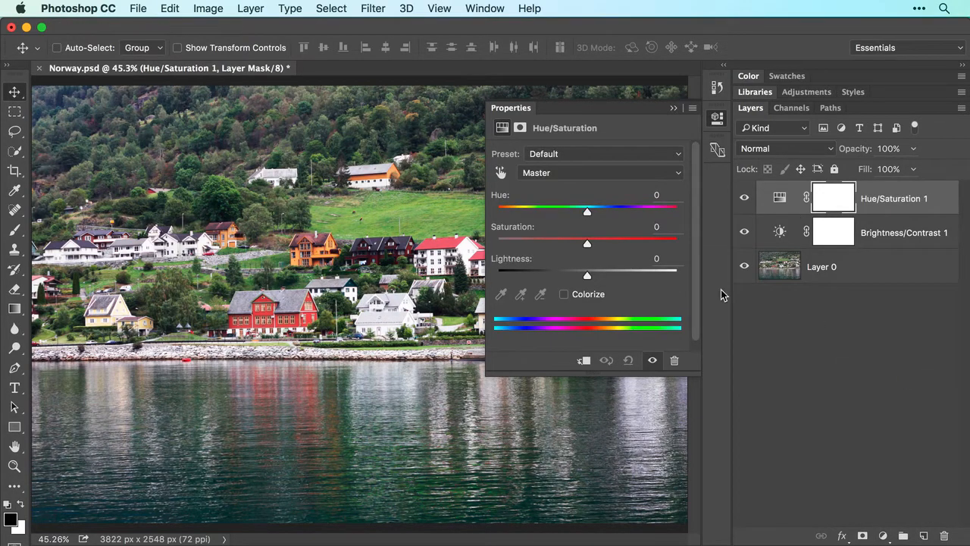
{"action": "left_click_drag", "start_coordinate": [589, 245], "coordinate": [628, 245]}
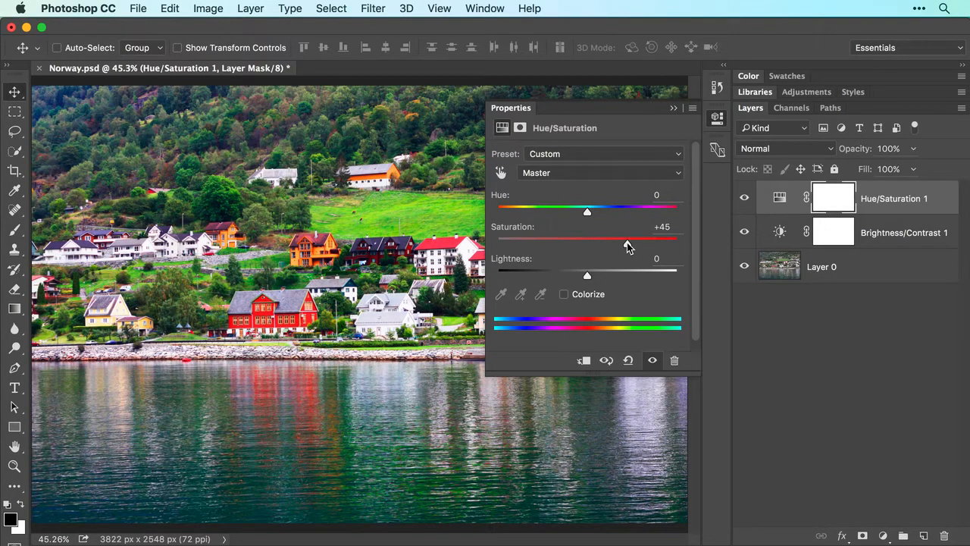
{"action": "left_click", "coordinate": [673, 110]}
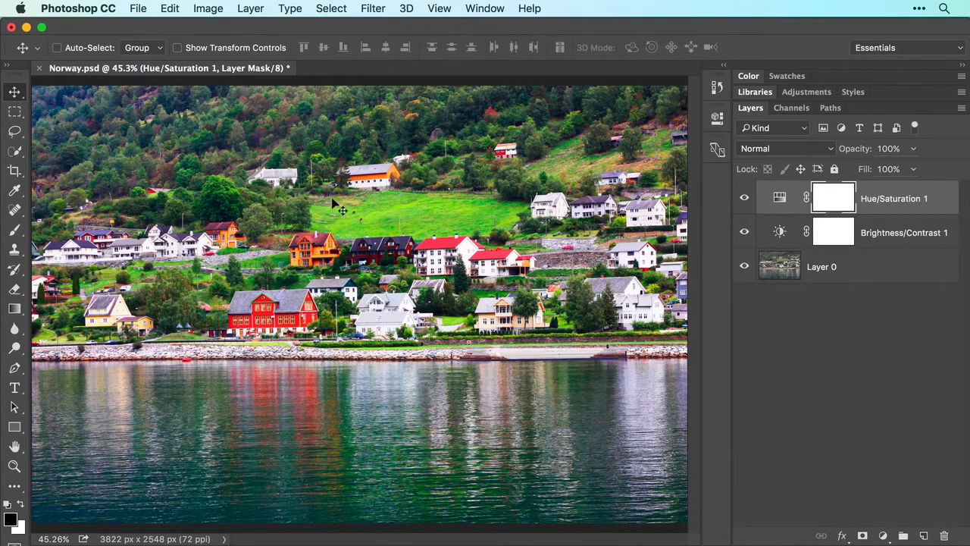
{"action": "left_click", "coordinate": [15, 230]}
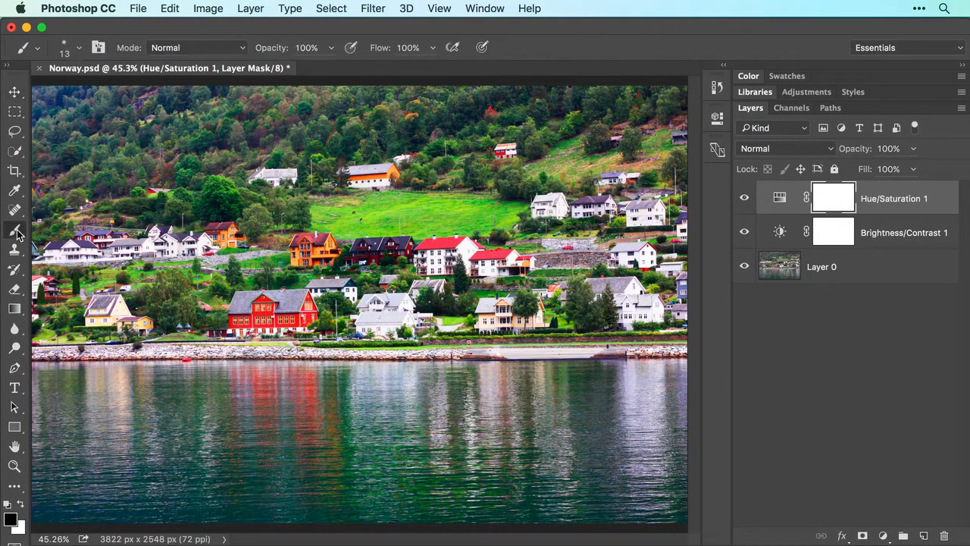
- Pick a soft round 150 px brush with 0% hardness and swap the foreground/background colours
{"action": "left_click", "coordinate": [79, 49]}
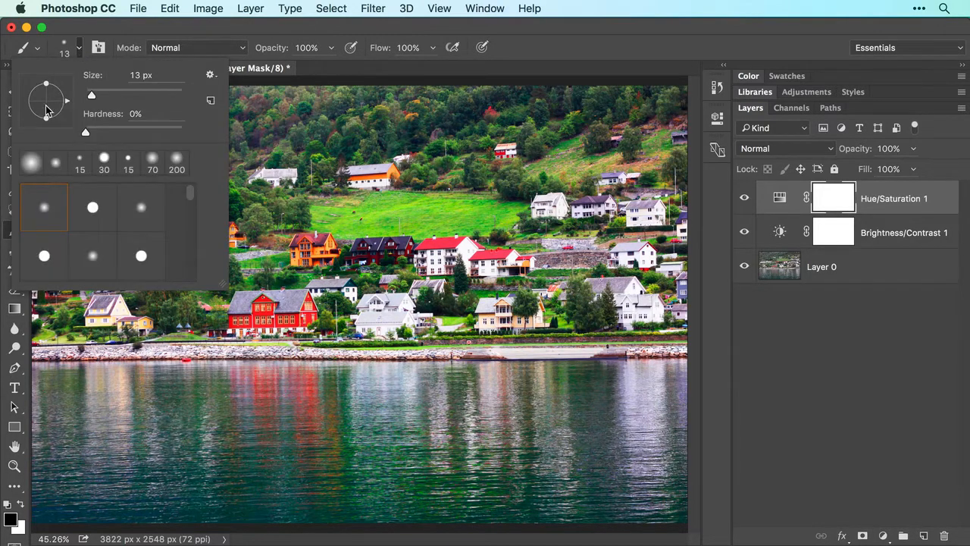
{"action": "left_click", "coordinate": [55, 163]}
{"action": "left_click_drag", "start_coordinate": [91, 96], "coordinate": [146, 100]}
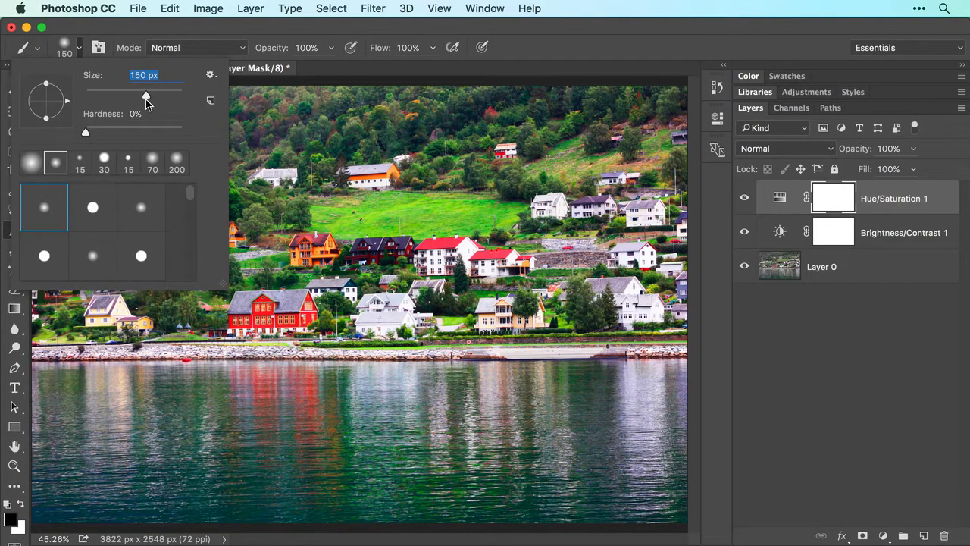
{"action": "key", "text": "Return"}
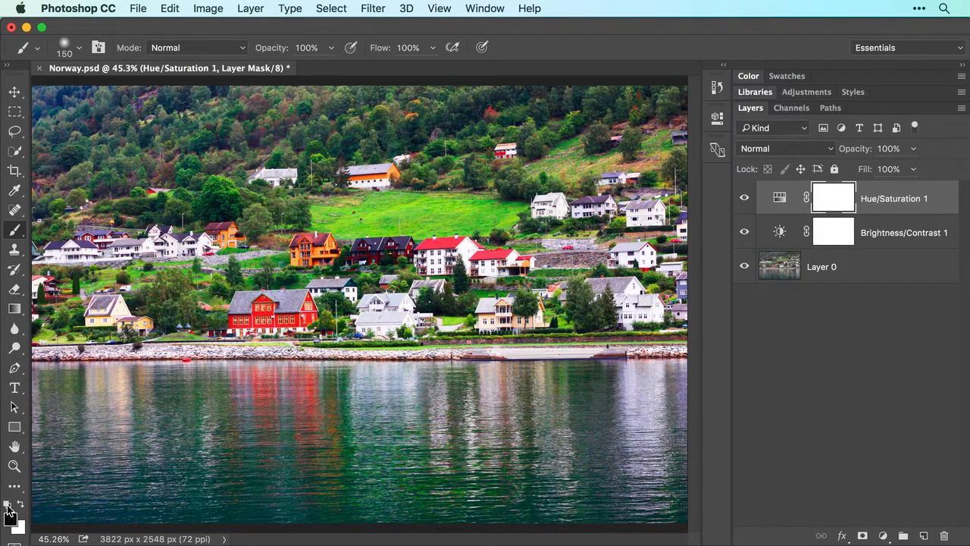
{"action": "key", "text": "x"}
- Paint black on the Hue/Saturation mask over the green meadow and red house
{"action": "left_click", "coordinate": [22, 509]}
{"action": "mouse_move", "coordinate": [340, 205]}
{"action": "left_mouse_down"}
{"action": "mouse_move", "coordinate": [478, 204]}
{"action": "mouse_move", "coordinate": [492, 213]}
{"action": "mouse_move", "coordinate": [364, 209]}
{"action": "mouse_move", "coordinate": [319, 220]}
{"action": "mouse_move", "coordinate": [485, 222]}
{"action": "mouse_move", "coordinate": [356, 229]}
{"action": "mouse_move", "coordinate": [453, 225]}
{"action": "mouse_move", "coordinate": [345, 217]}
{"action": "mouse_move", "coordinate": [464, 218]}
{"action": "left_mouse_up"}
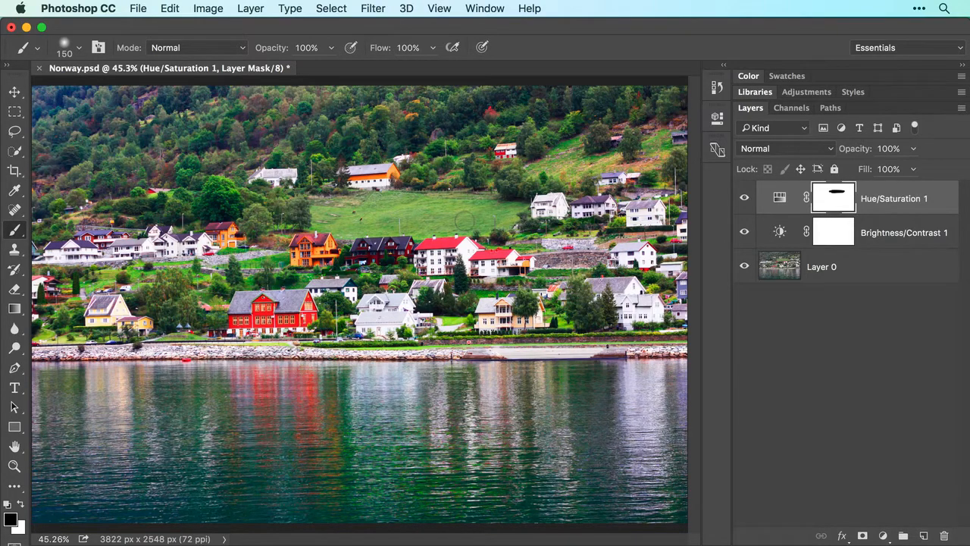
{"action": "key", "text": "bracketright"}
{"action": "key", "text": "bracketright"}
{"action": "key", "text": "bracketright"}
{"action": "key", "text": "bracketright"}
{"action": "key", "text": "bracketright"}
{"action": "key", "text": "bracketright"}
{"action": "key", "text": "bracketright"}
{"action": "key", "text": "bracketright"}
{"action": "key", "text": "bracketleft"}
{"action": "key", "text": "bracketleft"}
{"action": "key", "text": "bracketleft"}
{"action": "key", "text": "bracketleft"}
{"action": "key", "text": "bracketleft"}
{"action": "key", "text": "bracketleft"}
{"action": "key", "text": "bracketleft"}
{"action": "key", "text": "bracketleft"}
{"action": "key", "text": "bracketleft"}
{"action": "key", "text": "bracketleft"}
{"action": "key", "text": "bracketright"}
{"action": "key", "text": "bracketright"}
{"action": "key", "text": "bracketright"}
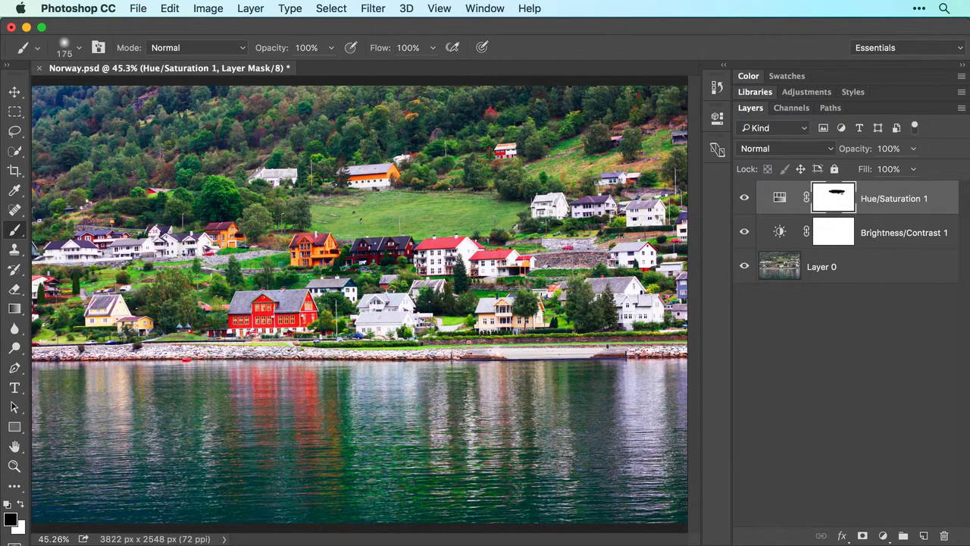
{"action": "left_click_drag", "start_coordinate": [294, 309], "coordinate": [249, 319]}
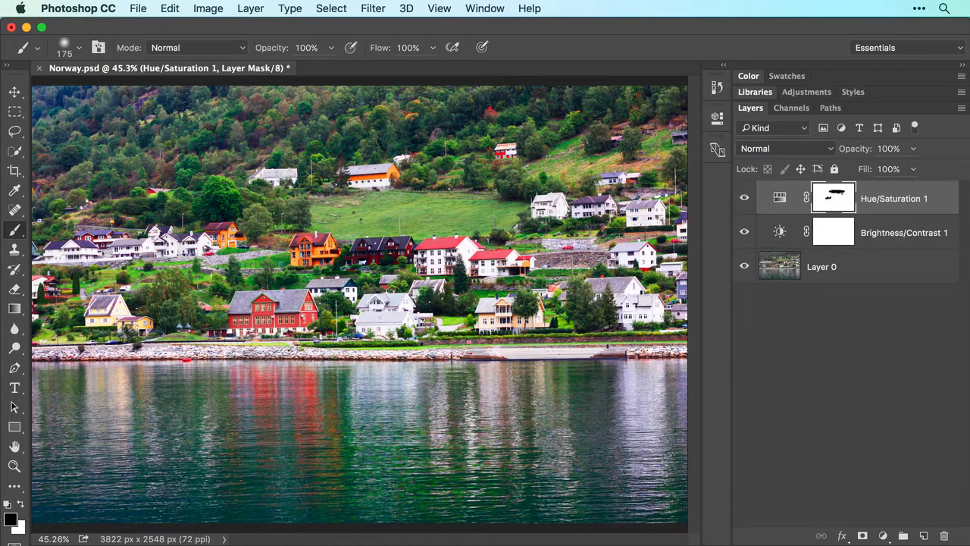
- Mask the house's reflection with a larger brush, then paint white to restore the water reflection
{"action": "key", "text": "bracketright"}
{"action": "key", "text": "bracketright"}
{"action": "key", "text": "bracketright"}
{"action": "key", "text": "bracketright"}
{"action": "key", "text": "bracketright"}
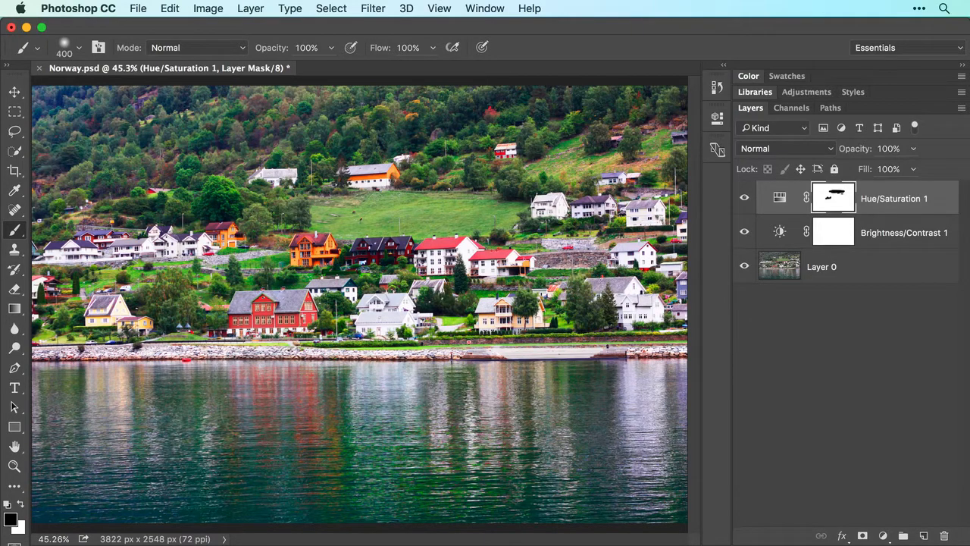
{"action": "left_click_drag", "start_coordinate": [266, 435], "coordinate": [255, 455]}
{"action": "left_click", "coordinate": [21, 509]}
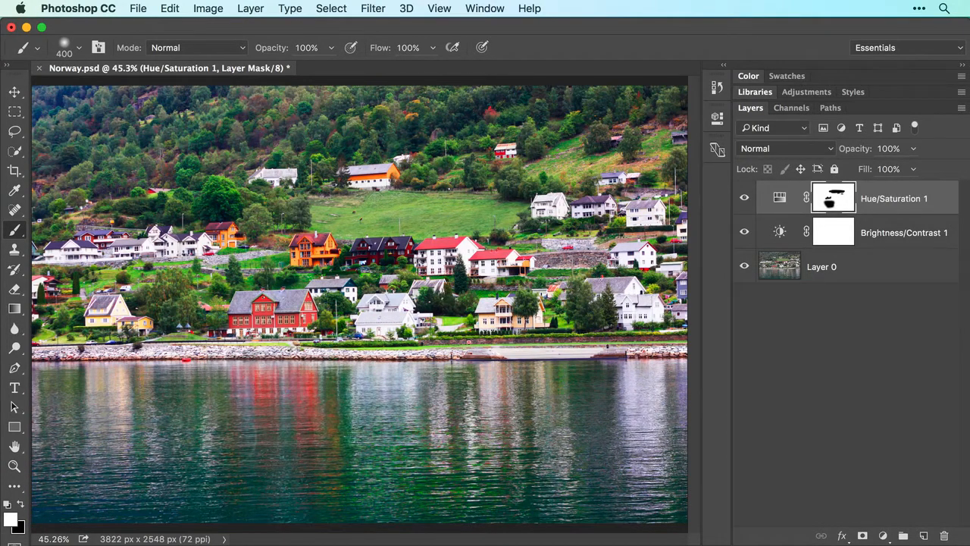
{"action": "mouse_move", "coordinate": [309, 461]}
{"action": "left_mouse_down"}
{"action": "mouse_move", "coordinate": [247, 472]}
{"action": "mouse_move", "coordinate": [338, 469]}
{"action": "mouse_move", "coordinate": [230, 481]}
{"action": "mouse_move", "coordinate": [292, 476]}
{"action": "left_mouse_up"}
- Compare Layer 0 against the edit, restore the adjustments, and open Hue/Saturation settings (+45)
{"action": "left_click", "coordinate": [742, 267], "text": "alt"}
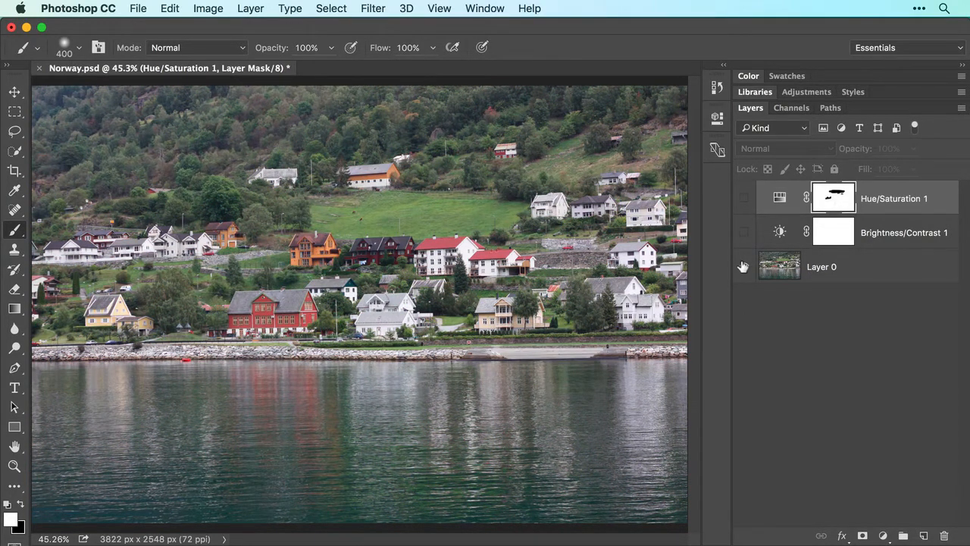
{"action": "left_click", "coordinate": [743, 267], "text": "alt"}
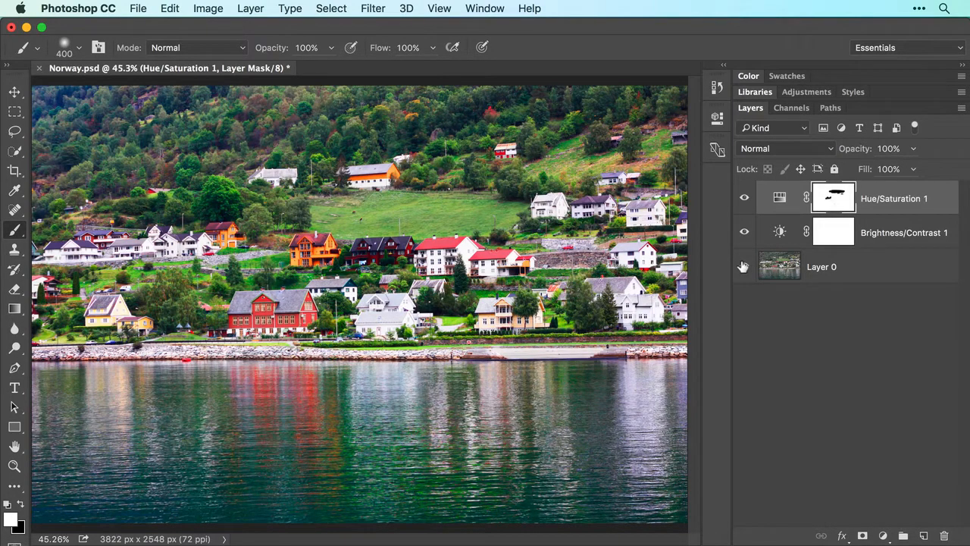
{"action": "double_click", "coordinate": [773, 198]}
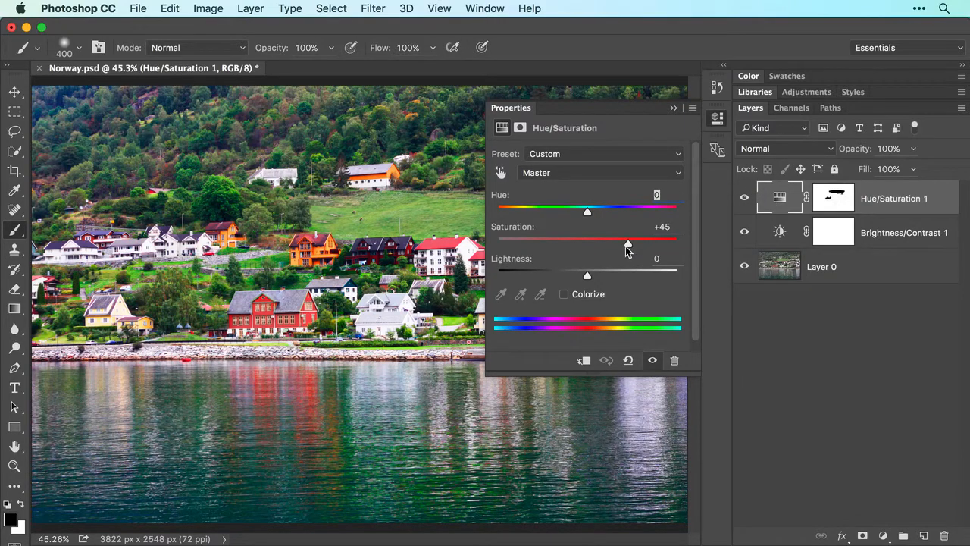
- Delete the Hue/Saturation 1 layer, undo the deletion to restore it, and save Norway.psd
{"action": "left_click", "coordinate": [672, 110]}
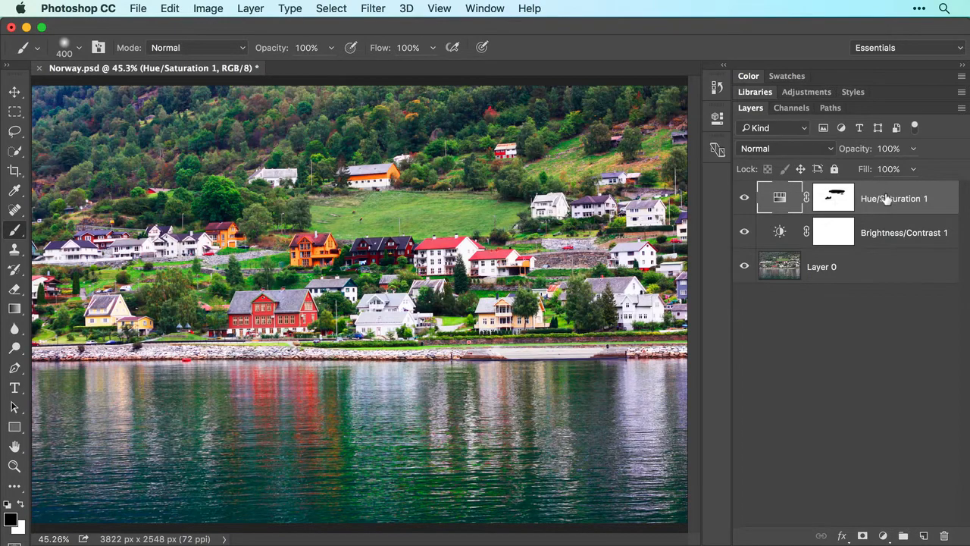
{"action": "key", "text": "Delete"}
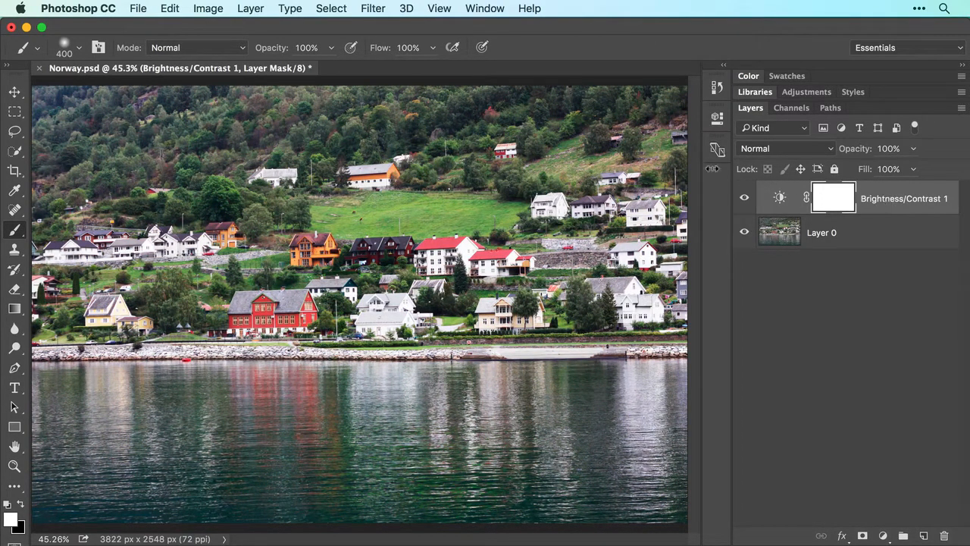
{"action": "left_click", "coordinate": [168, 8]}
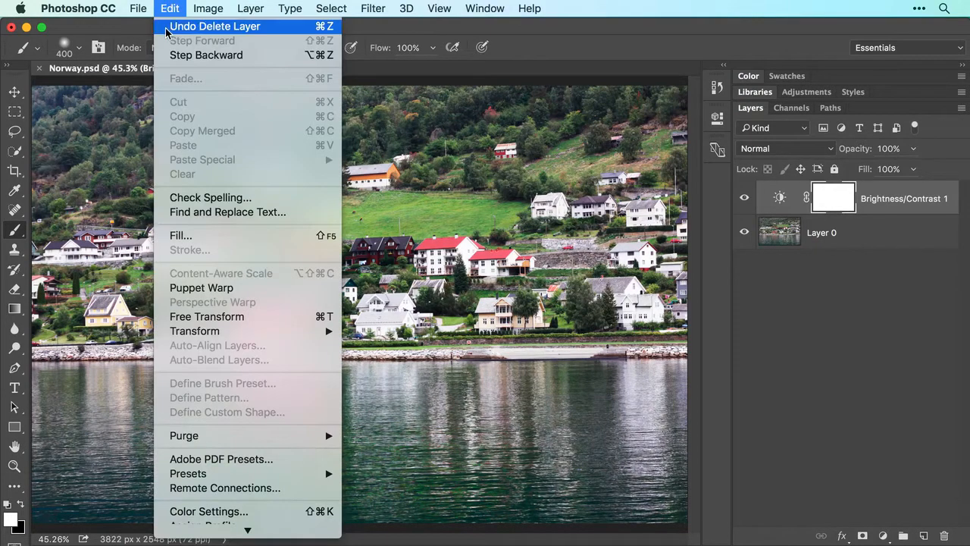
{"action": "left_click", "coordinate": [165, 28]}
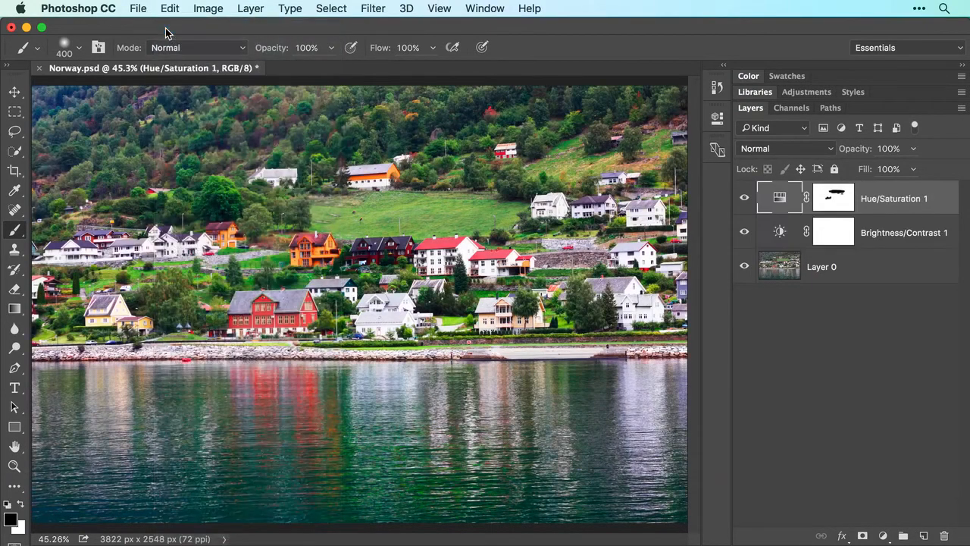
{"action": "left_click", "coordinate": [140, 9]}
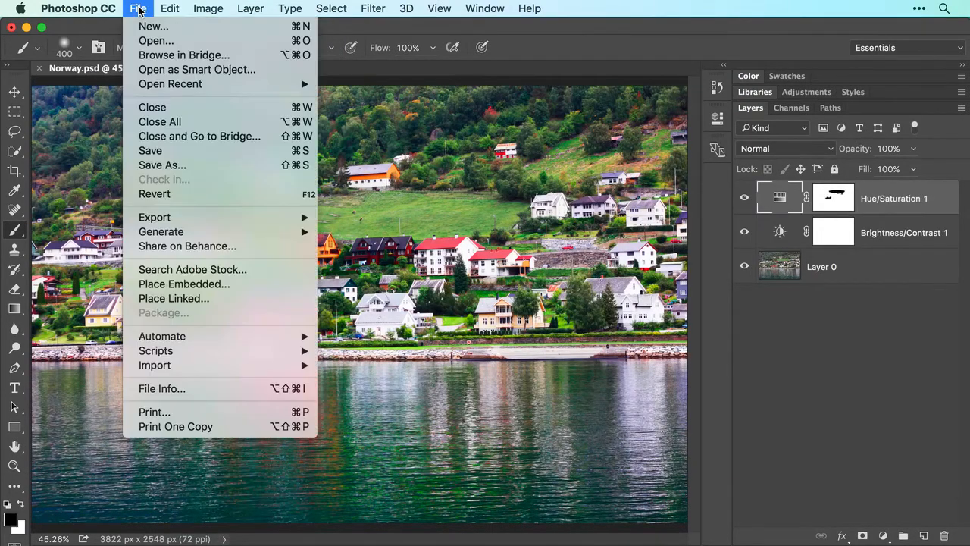
{"action": "left_click", "coordinate": [150, 149]}
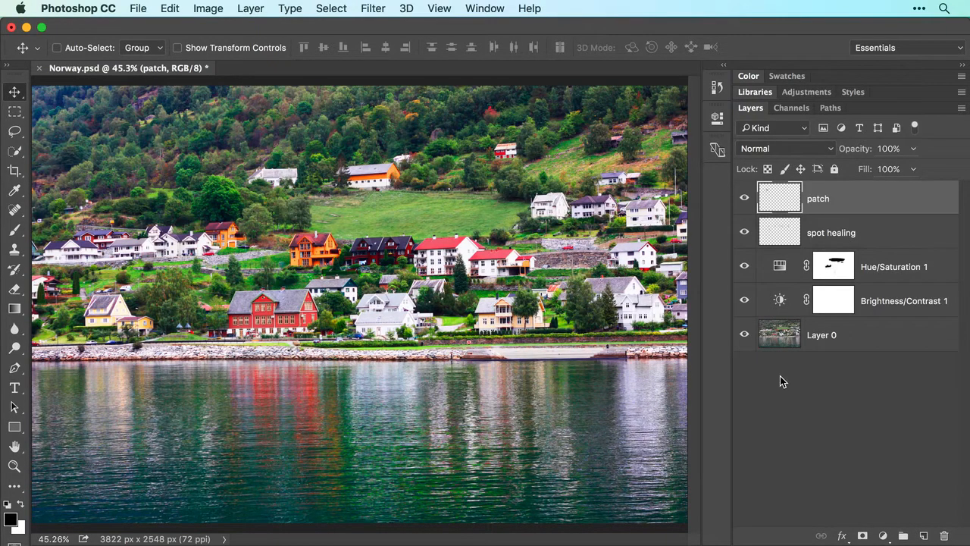
- Check the patch layer, then delete the empty patch and spot healing layers
{"action": "left_click", "coordinate": [744, 198]}
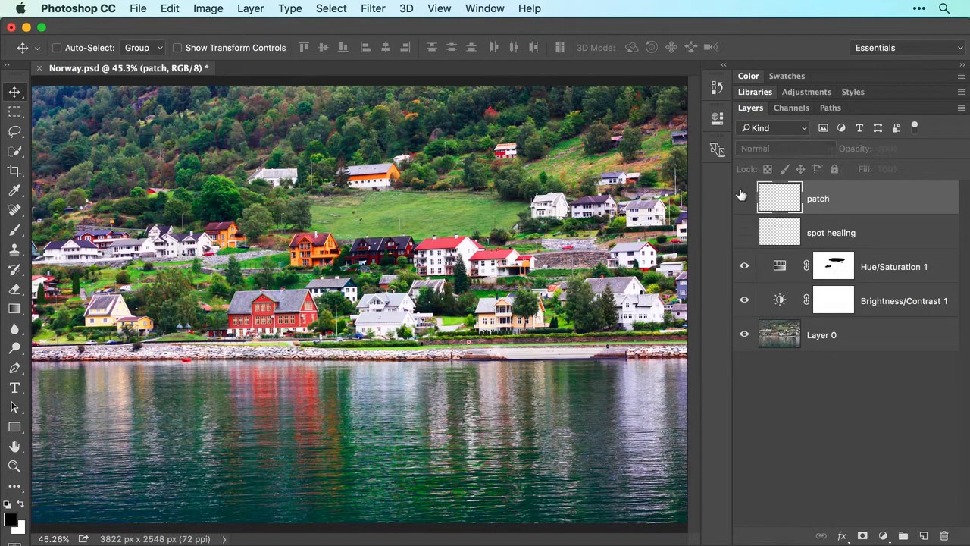
{"action": "left_click", "coordinate": [744, 198]}
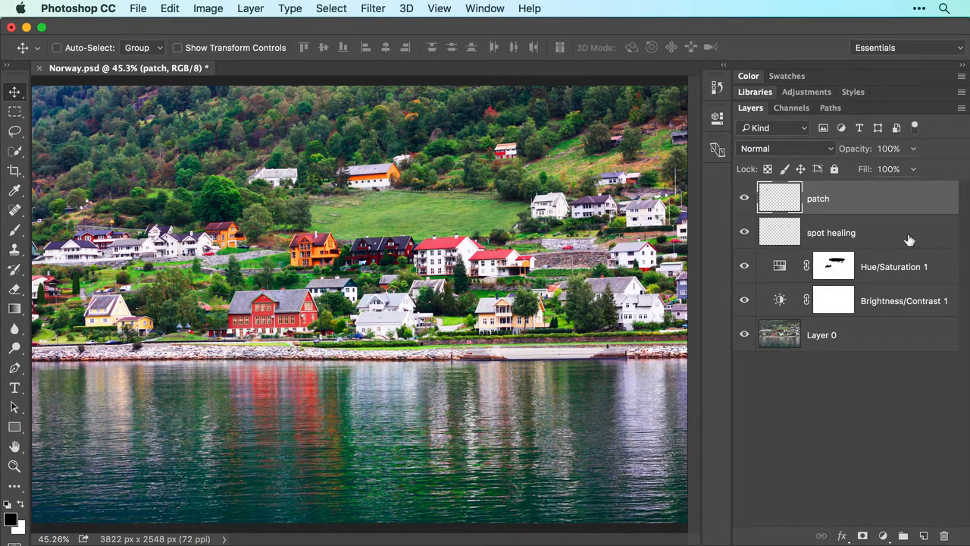
{"action": "key", "text": "Delete"}
{"action": "key", "text": "Delete"}
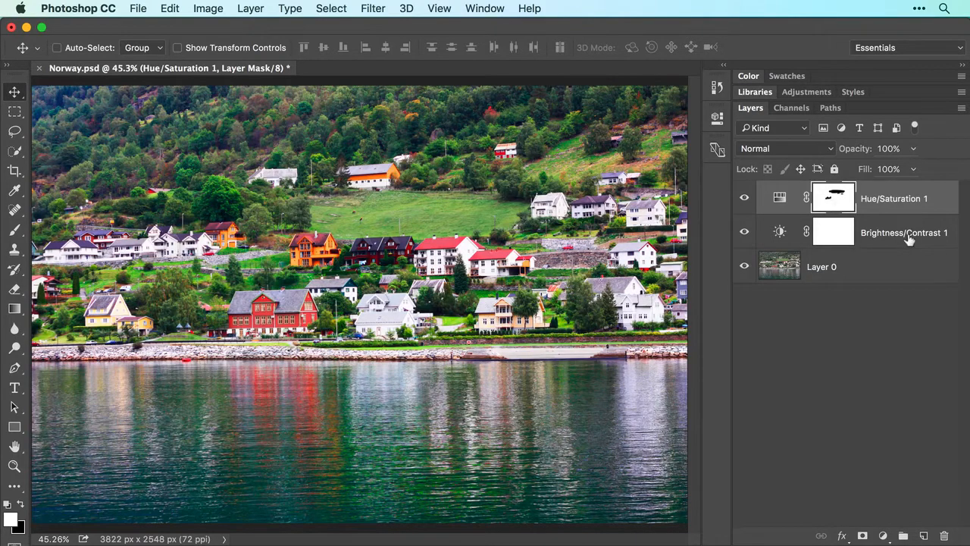
- Zoom the photo to 100% and pan to the hillside houses and meadow
{"action": "key", "text": "super+equal"}
{"action": "key", "text": "super+equal"}
{"action": "key", "text": "super+equal"}
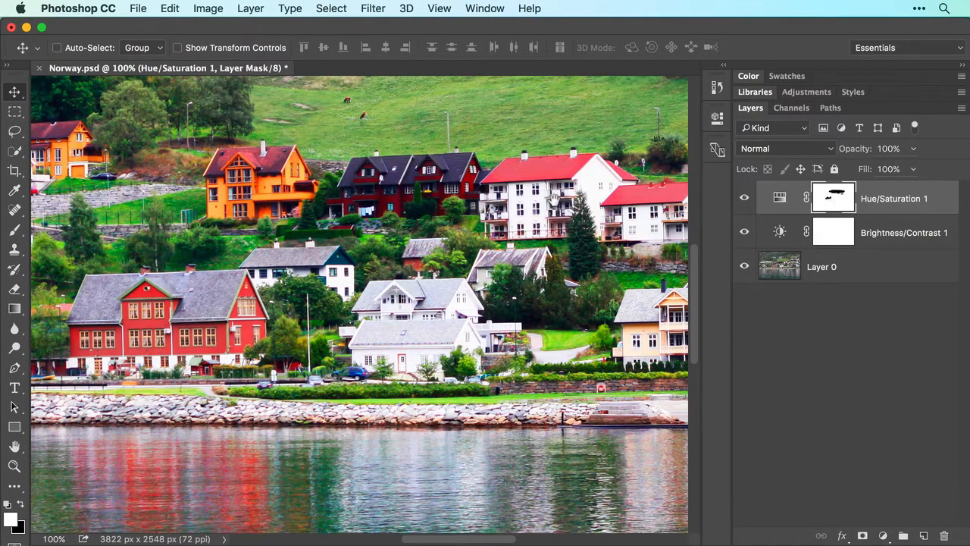
{"action": "left_click_drag", "start_coordinate": [583, 152], "coordinate": [396, 288]}
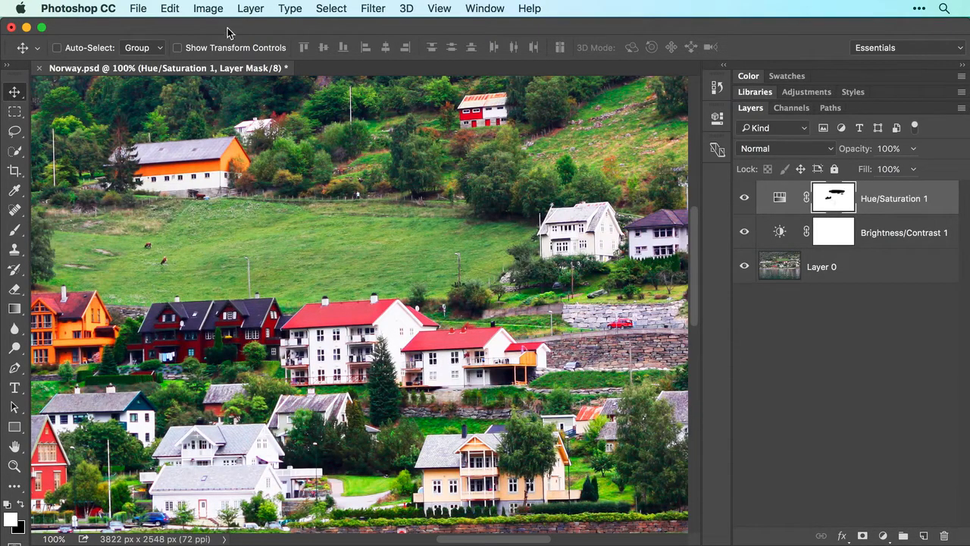
- Add a new empty layer named 'spot healing' and pick the Spot Healing Brush Tool
{"action": "left_click", "coordinate": [251, 8]}
{"action": "mouse_move", "coordinate": [395, 30]}
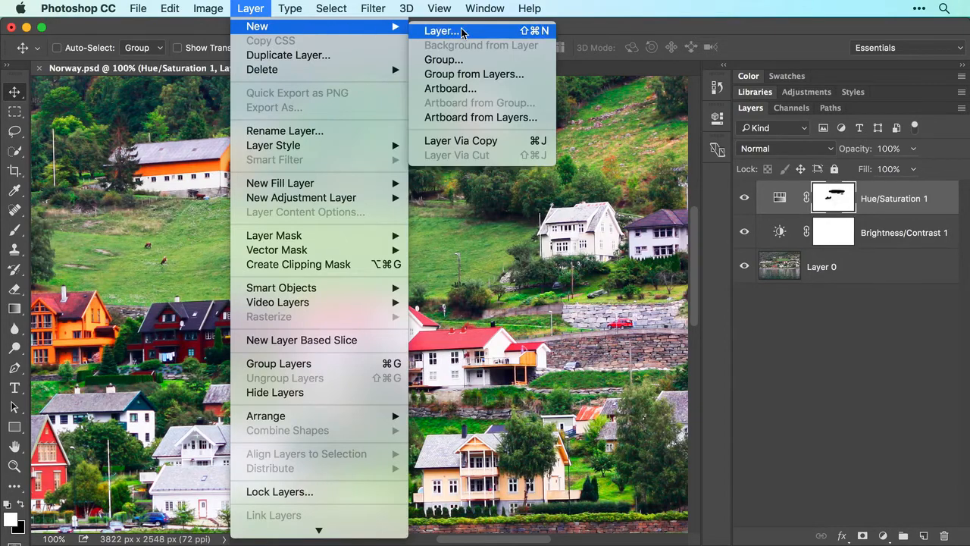
{"action": "left_click", "coordinate": [441, 30]}
{"action": "type", "text": "spot healing"}
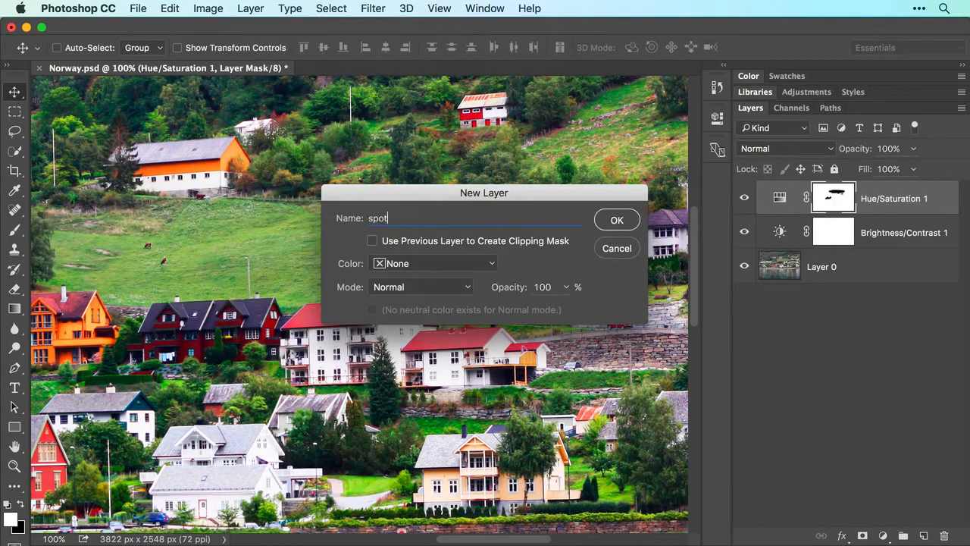
{"action": "left_click", "coordinate": [627, 225]}
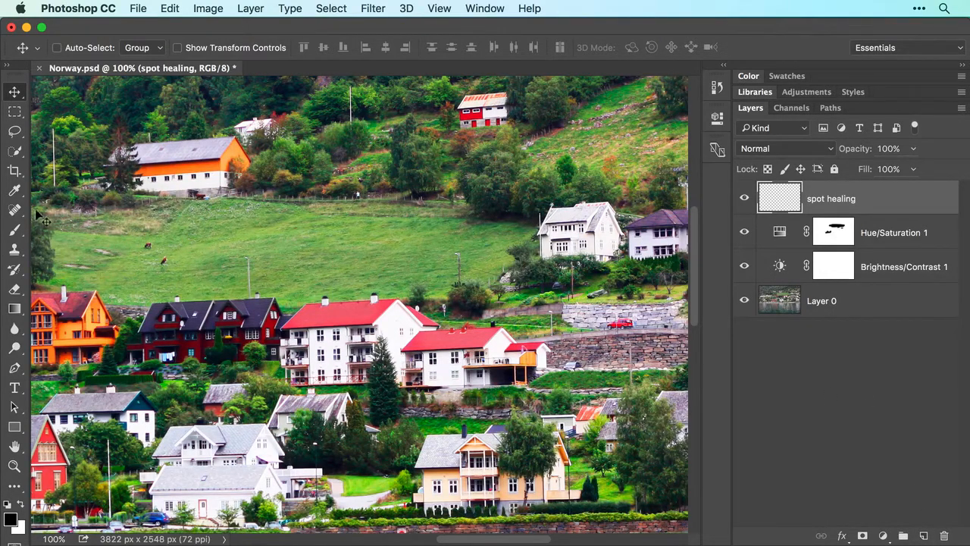
{"action": "left_click", "coordinate": [8, 212]}
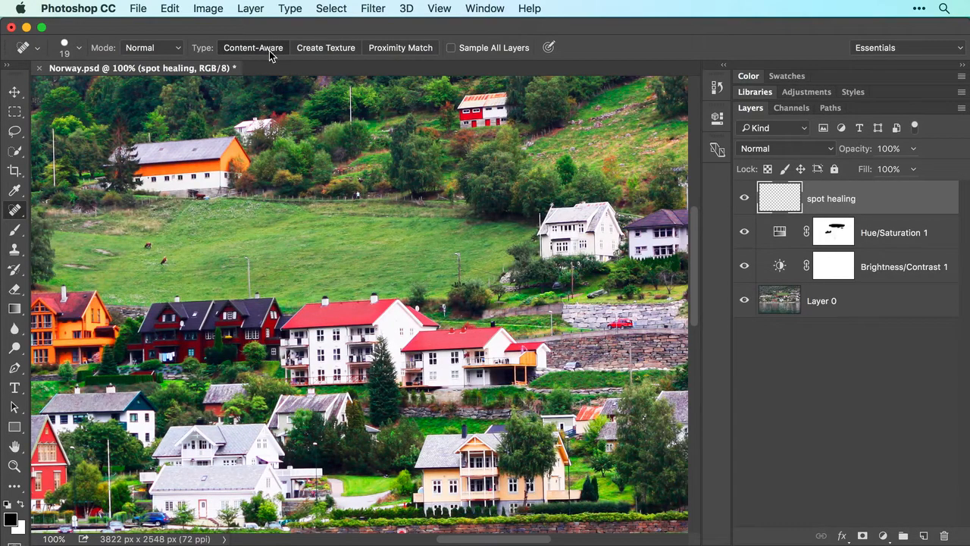
- With Sample All Layers on and brush size about 45, heal away the two cows
{"action": "left_click", "coordinate": [450, 48]}
{"action": "key", "text": "bracketright"}
{"action": "key", "text": "bracketright"}
{"action": "key", "text": "bracketright"}
{"action": "key", "text": "bracketright"}
{"action": "key", "text": "bracketright"}
{"action": "key", "text": "bracketright"}
{"action": "key", "text": "bracketright"}
{"action": "key", "text": "bracketright"}
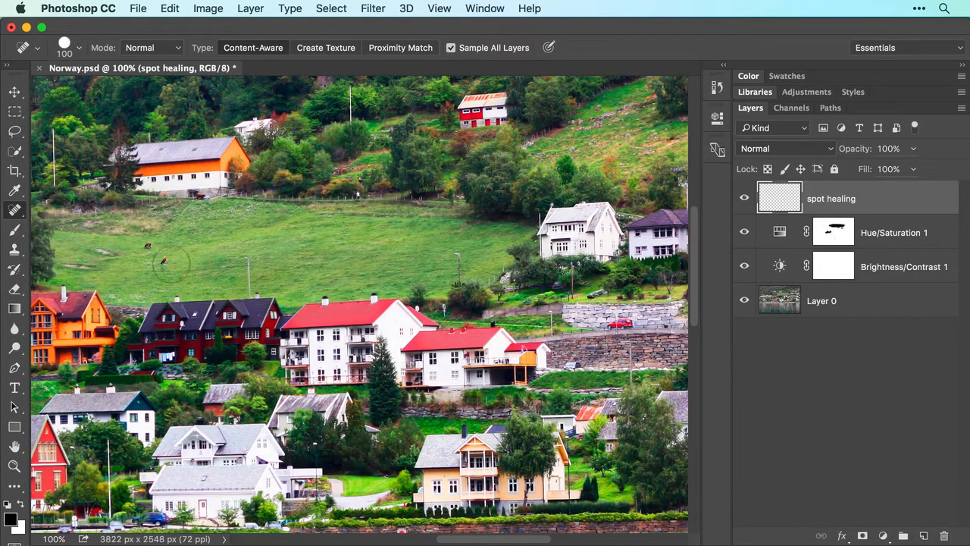
{"action": "key", "text": "bracketright"}
{"action": "key", "text": "bracketright"}
{"action": "key", "text": "bracketleft"}
{"action": "key", "text": "bracketleft"}
{"action": "key", "text": "bracketleft"}
{"action": "key", "text": "bracketleft"}
{"action": "key", "text": "bracketleft"}
{"action": "key", "text": "bracketleft"}
{"action": "key", "text": "bracketleft"}
{"action": "key", "text": "bracketleft"}
{"action": "key", "text": "bracketleft"}
{"action": "left_click", "coordinate": [164, 262]}
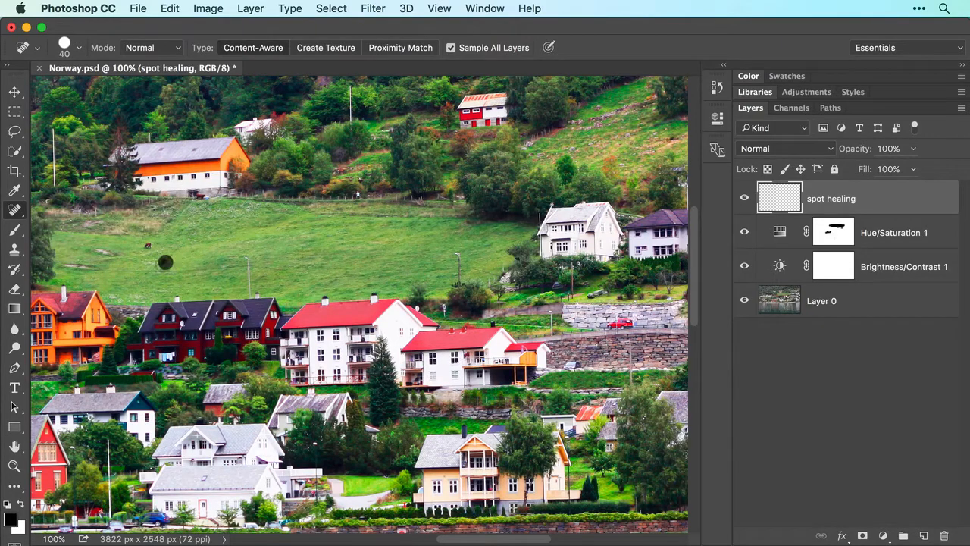
{"action": "left_click", "coordinate": [147, 246]}
- With a slightly smaller brush, heal away the four utility poles on the meadow and hillside
{"action": "key", "text": "bracketleft"}
{"action": "key", "text": "bracketleft"}
{"action": "left_click_drag", "start_coordinate": [247, 258], "coordinate": [249, 296]}
{"action": "mouse_move", "coordinate": [458, 252]}
{"action": "left_mouse_down"}
{"action": "mouse_move", "coordinate": [456, 281]}
{"action": "mouse_move", "coordinate": [460, 262]}
{"action": "mouse_move", "coordinate": [498, 271]}
{"action": "left_mouse_up"}
{"action": "left_click_drag", "start_coordinate": [350, 85], "coordinate": [349, 122]}
{"action": "left_click_drag", "start_coordinate": [53, 127], "coordinate": [54, 188]}
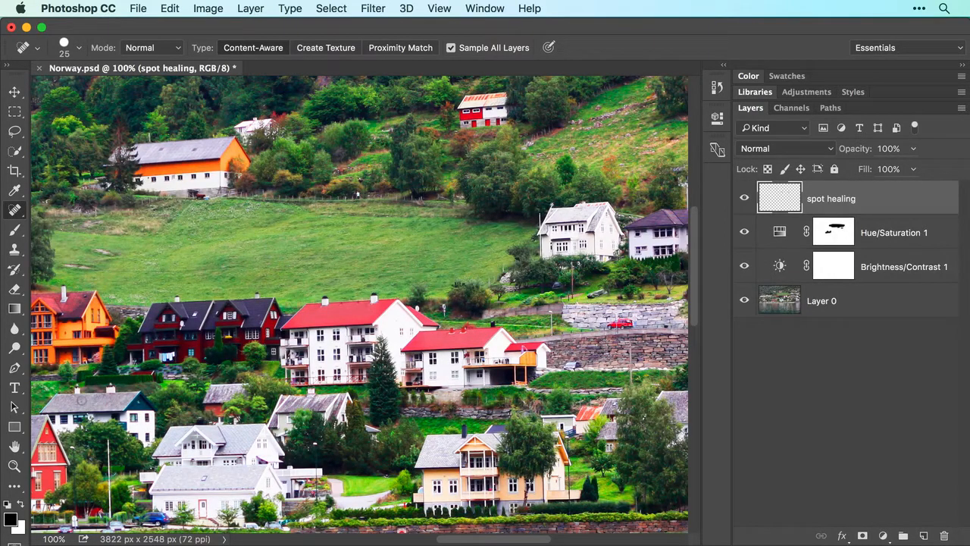
- Pan to the lower houses and heal away the three lamp posts
{"action": "left_click_drag", "start_coordinate": [80, 425], "coordinate": [453, 325]}
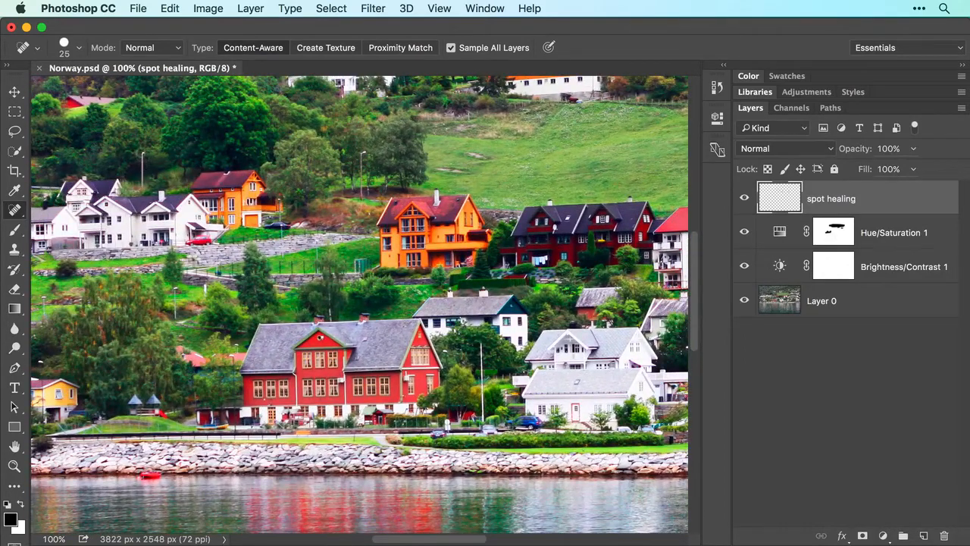
{"action": "left_click_drag", "start_coordinate": [141, 151], "coordinate": [141, 183]}
{"action": "left_click_drag", "start_coordinate": [362, 149], "coordinate": [361, 203]}
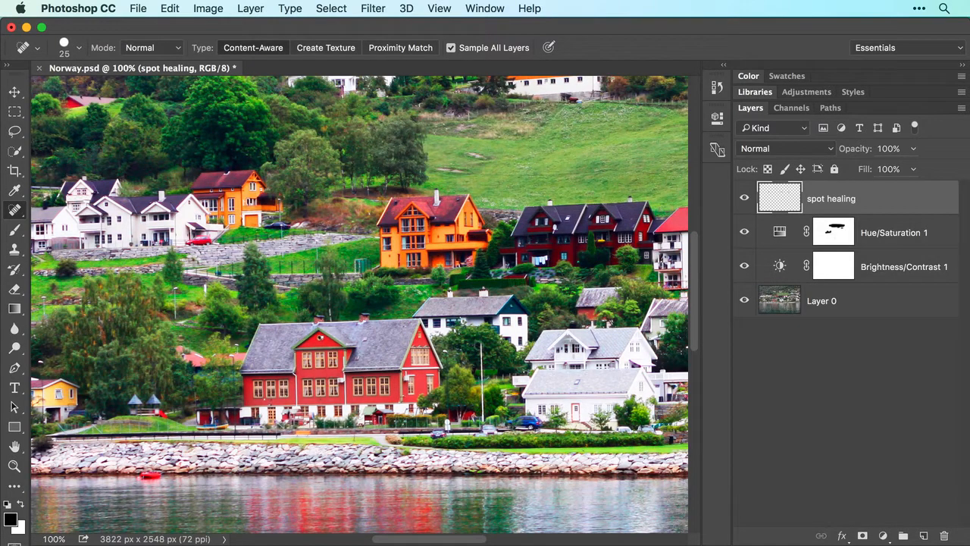
{"action": "left_click_drag", "start_coordinate": [479, 341], "coordinate": [481, 432]}
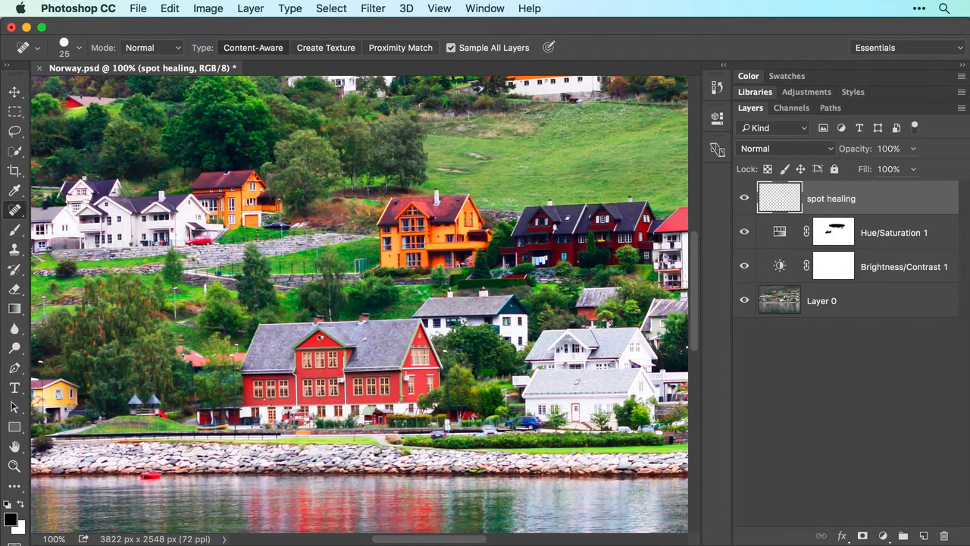
- Undo the last lamp post heal and redo it with a 20-size brush
{"action": "left_click", "coordinate": [169, 8]}
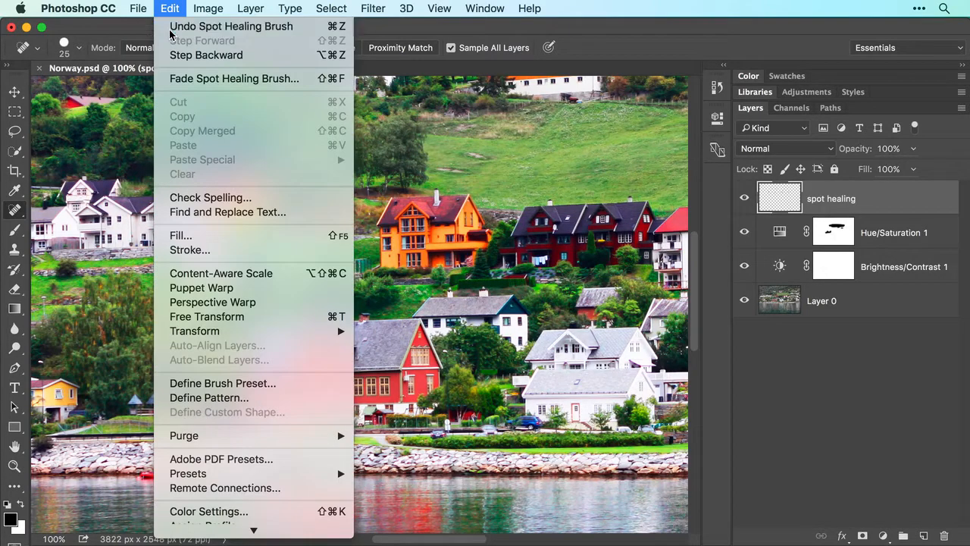
{"action": "left_click", "coordinate": [170, 30]}
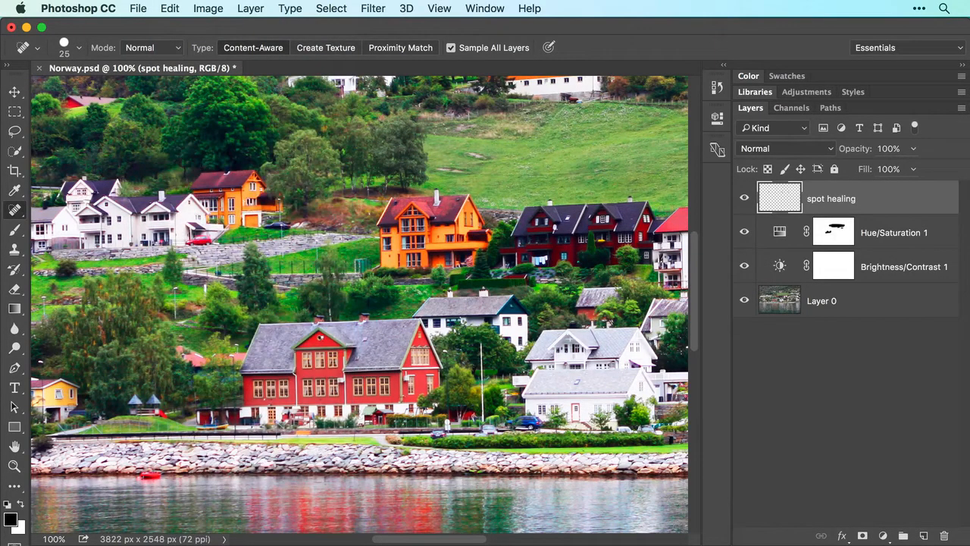
{"action": "key", "text": "bracketleft"}
{"action": "key", "text": "bracketleft"}
{"action": "left_click_drag", "start_coordinate": [480, 350], "coordinate": [482, 423]}
- Enlarge the brush to 80 and heal away the red boat on the water
{"action": "key", "text": "bracketright"}
{"action": "key", "text": "bracketright"}
{"action": "key", "text": "bracketright"}
{"action": "key", "text": "bracketright"}
{"action": "key", "text": "bracketright"}
{"action": "key", "text": "bracketright"}
{"action": "key", "text": "bracketright"}
{"action": "key", "text": "bracketright"}
{"action": "key", "text": "bracketright"}
{"action": "key", "text": "bracketright"}
{"action": "left_click", "coordinate": [151, 476]}
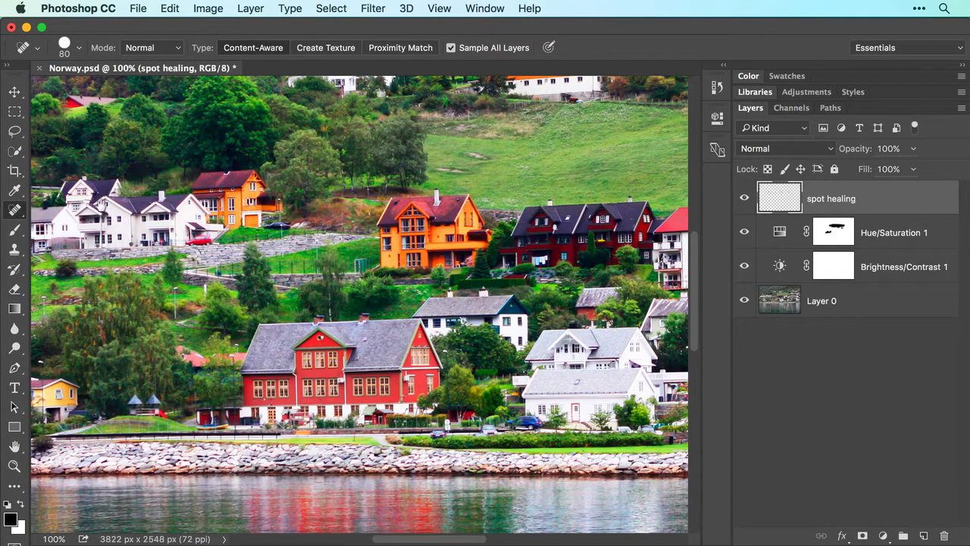
{"action": "scroll", "coordinate": [360, 304], "scroll_direction": "up", "scroll_amount": 5}
{"action": "scroll", "coordinate": [360, 303], "scroll_direction": "left", "scroll_amount": 8}
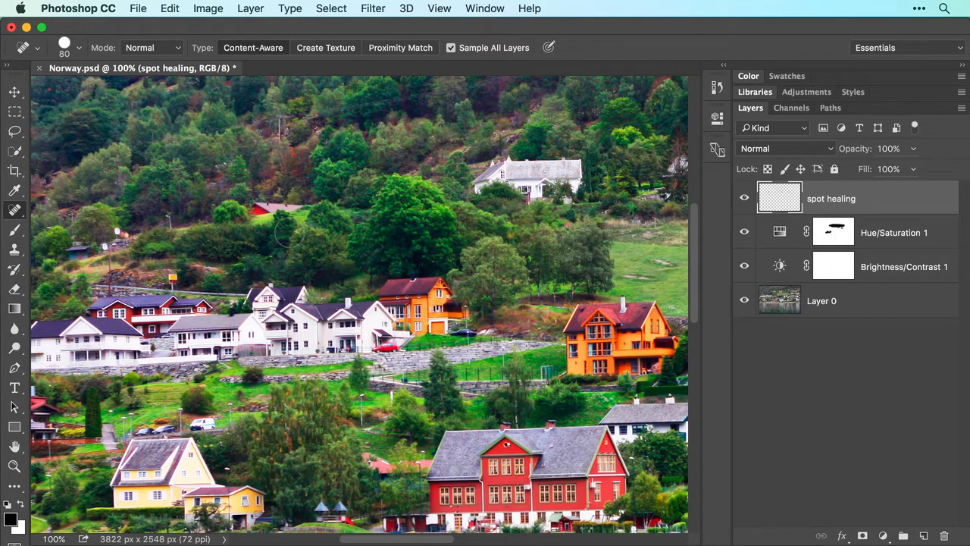
- Add a new empty layer named 'patch'
{"action": "left_click", "coordinate": [253, 8]}
{"action": "mouse_move", "coordinate": [253, 28]}
{"action": "left_click", "coordinate": [440, 30]}
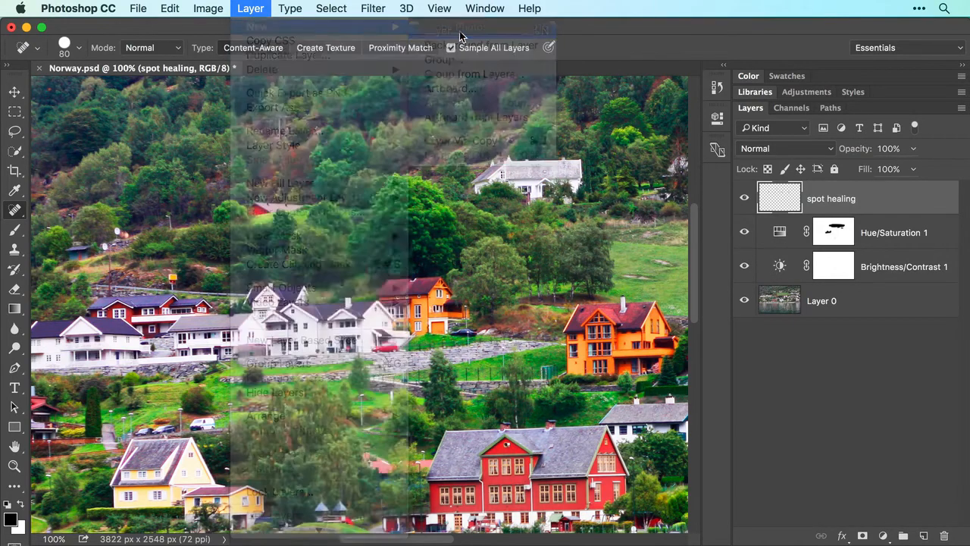
{"action": "type", "text": "patch"}
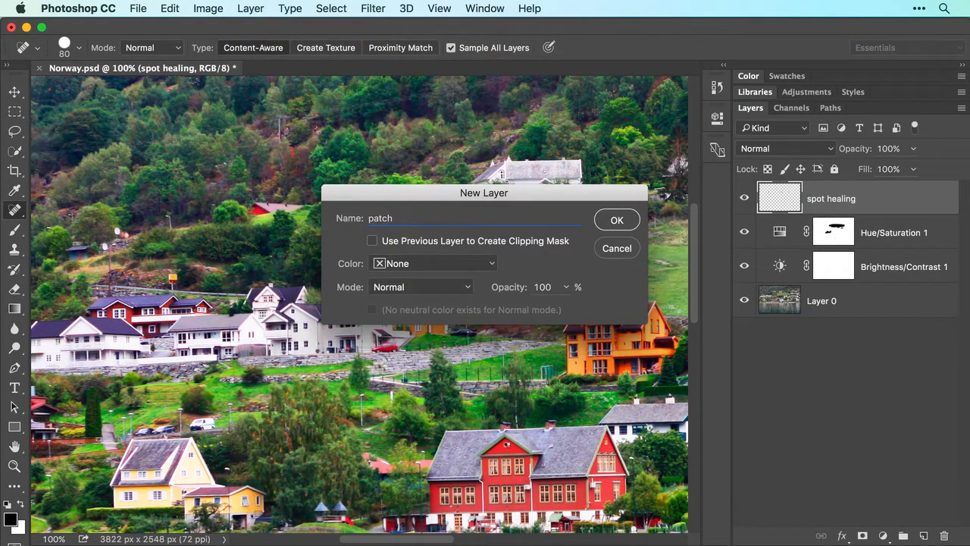
{"action": "left_click", "coordinate": [618, 220]}
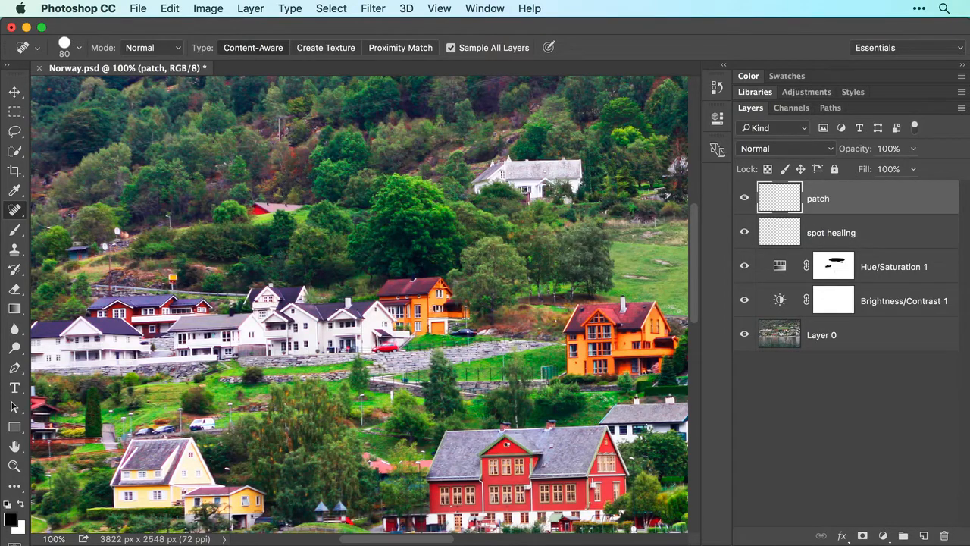
- With the Content-Aware Patch Tool sampling all layers, replace the red-roofed house with nearby trees
{"action": "left_click", "coordinate": [14, 213]}
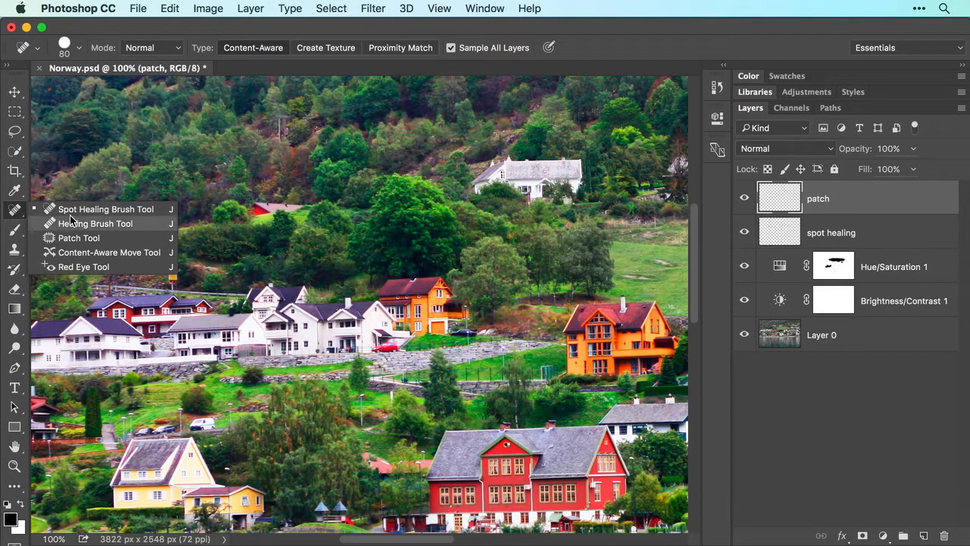
{"action": "left_click", "coordinate": [71, 238]}
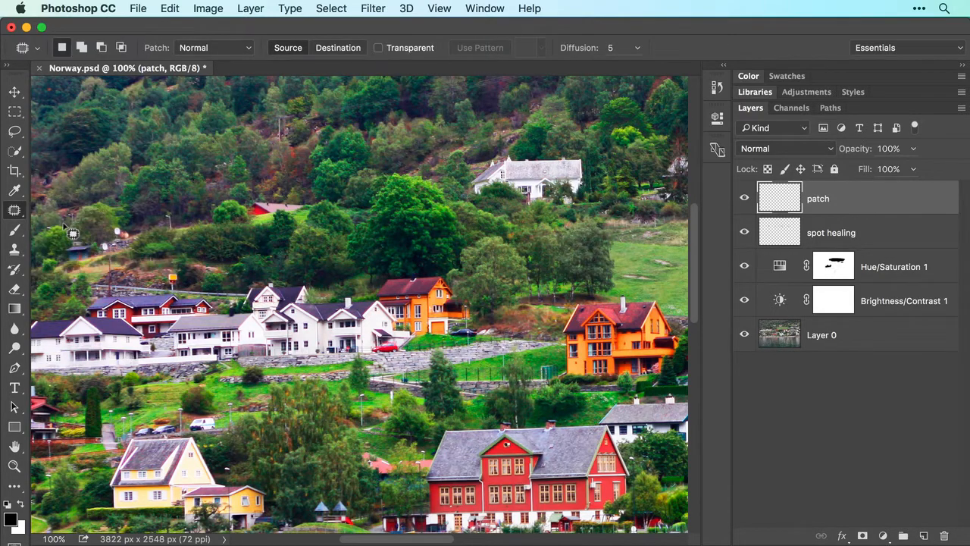
{"action": "left_click", "coordinate": [225, 47]}
{"action": "left_click", "coordinate": [225, 56]}
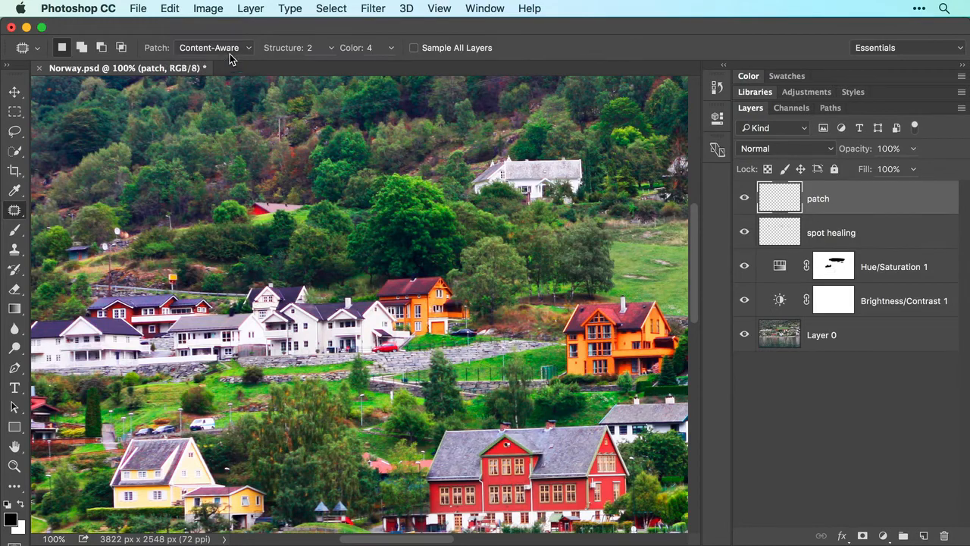
{"action": "left_click", "coordinate": [413, 49]}
{"action": "mouse_move", "coordinate": [238, 211]}
{"action": "left_mouse_down"}
{"action": "mouse_move", "coordinate": [321, 203]}
{"action": "mouse_move", "coordinate": [298, 191]}
{"action": "mouse_move", "coordinate": [256, 198]}
{"action": "left_mouse_up"}
{"action": "left_click_drag", "start_coordinate": [260, 205], "coordinate": [412, 150]}
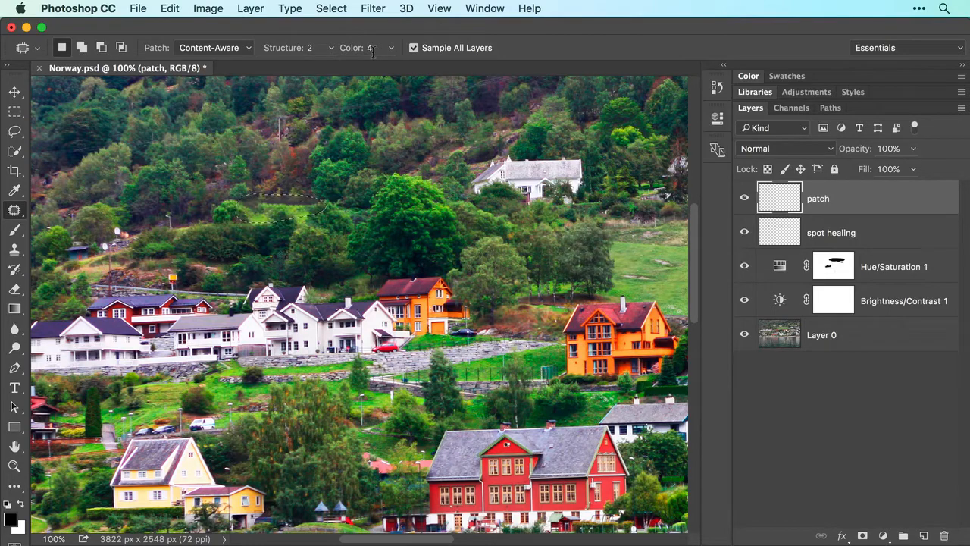
- Set the content-aware patch Structure to 4 and Color to 5
{"action": "left_click", "coordinate": [331, 48]}
{"action": "left_click_drag", "start_coordinate": [350, 64], "coordinate": [383, 64]}
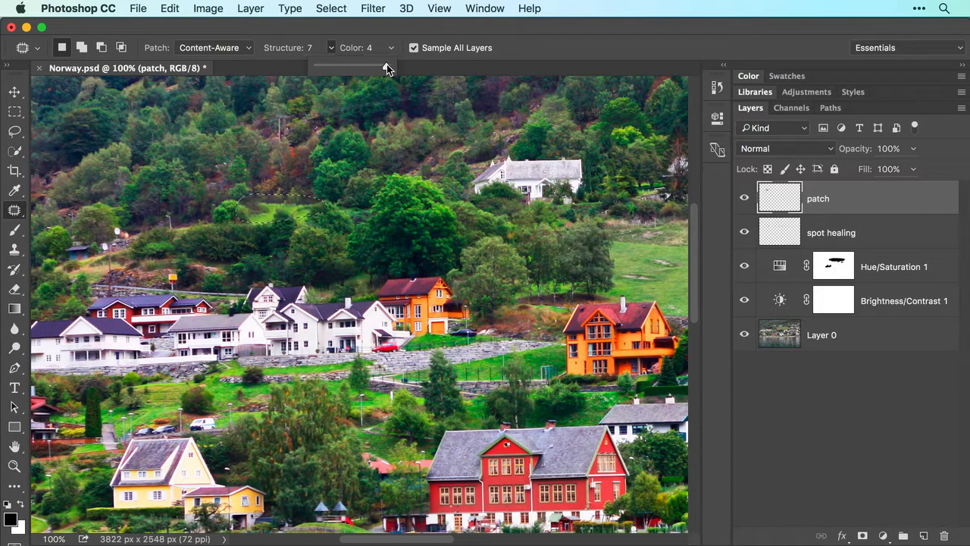
{"action": "left_click_drag", "start_coordinate": [387, 65], "coordinate": [348, 66]}
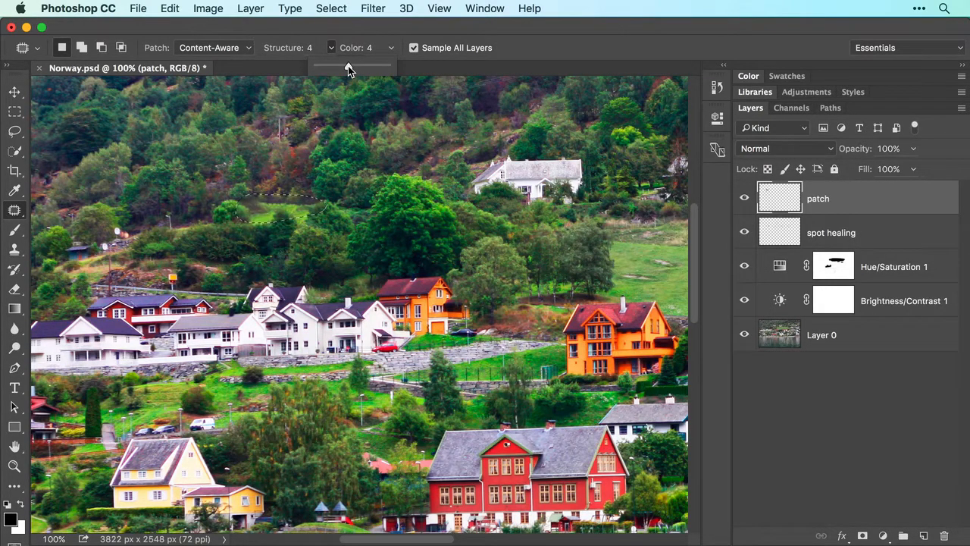
{"action": "left_click", "coordinate": [391, 48]}
{"action": "left_click_drag", "start_coordinate": [387, 64], "coordinate": [420, 64]}
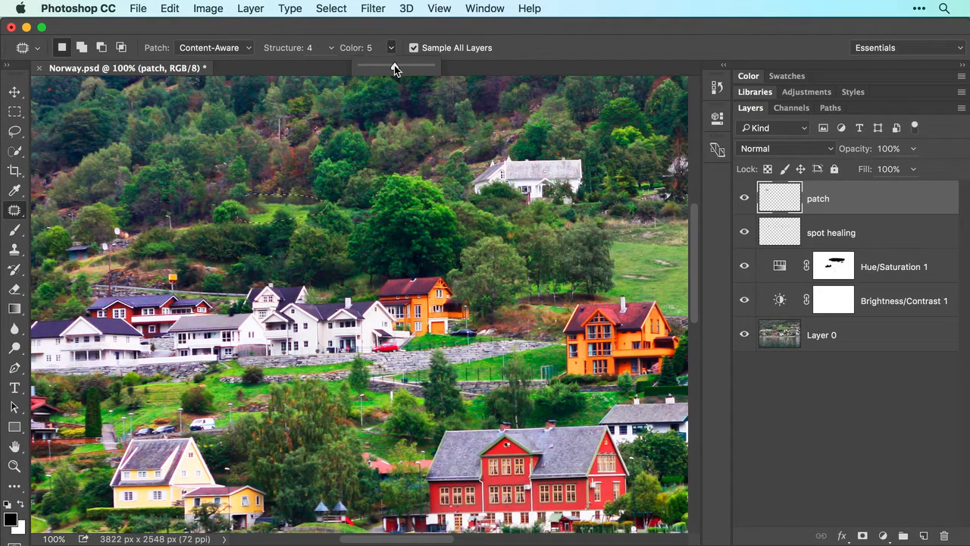
- Deselect the patch selection
{"action": "left_click", "coordinate": [339, 8]}
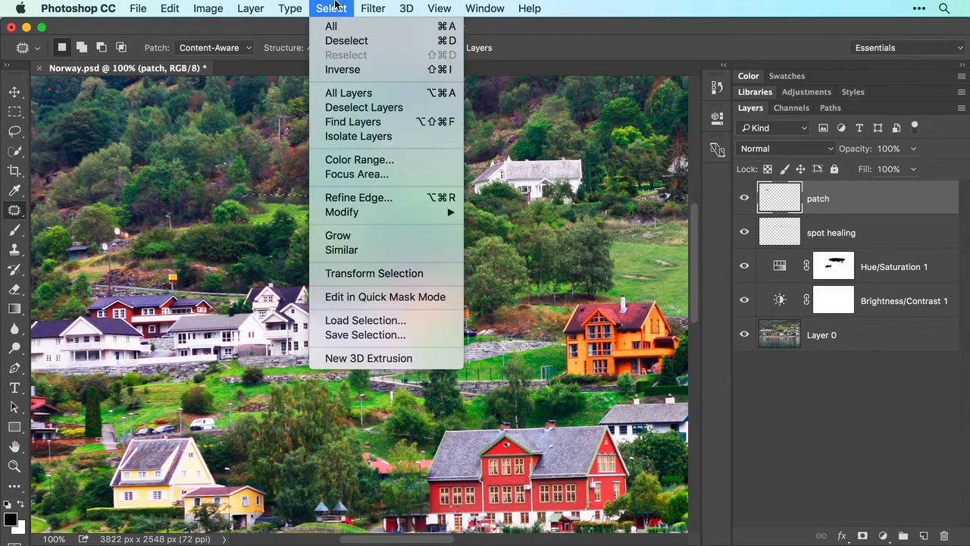
{"action": "left_click", "coordinate": [338, 42]}
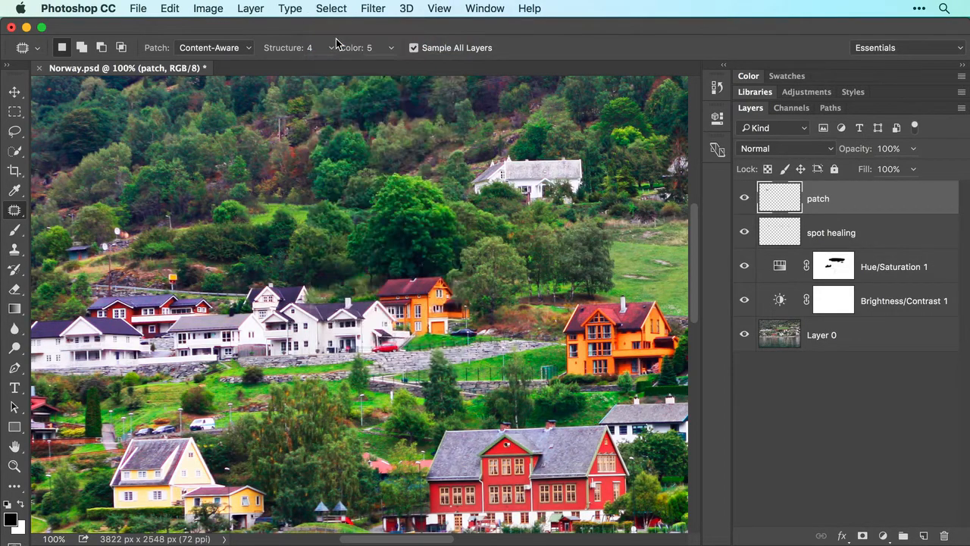
{"action": "left_click", "coordinate": [450, 7]}
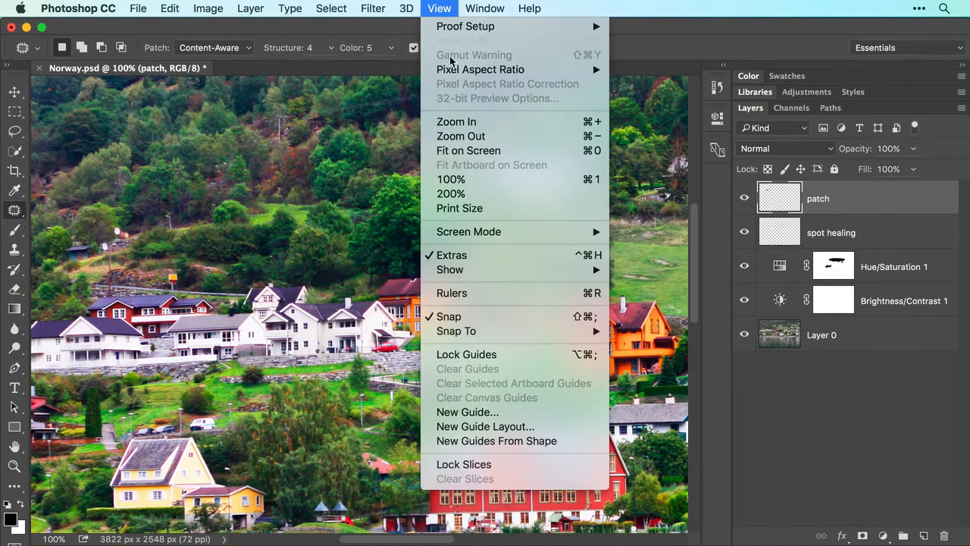
- Fit the photo on screen, toggle the patch and healing layers to compare, and save Norway.psd
{"action": "left_click", "coordinate": [453, 150]}
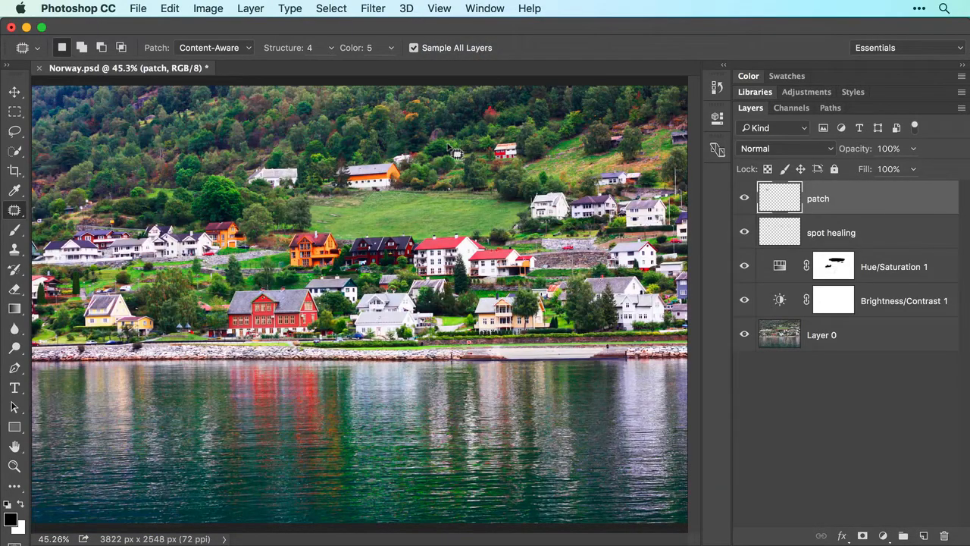
{"action": "left_click", "coordinate": [741, 196]}
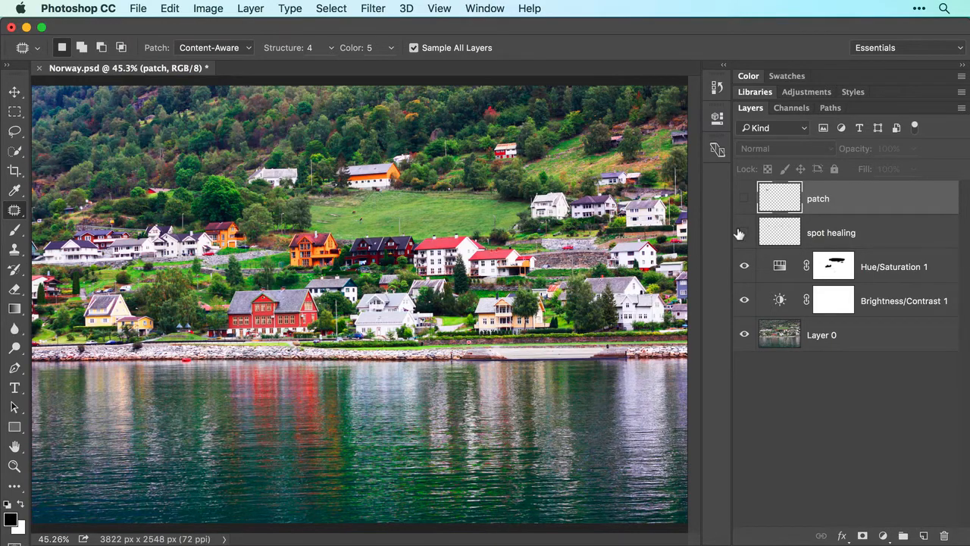
{"action": "left_click", "coordinate": [744, 233]}
{"action": "left_click", "coordinate": [744, 198]}
{"action": "left_click", "coordinate": [138, 8]}
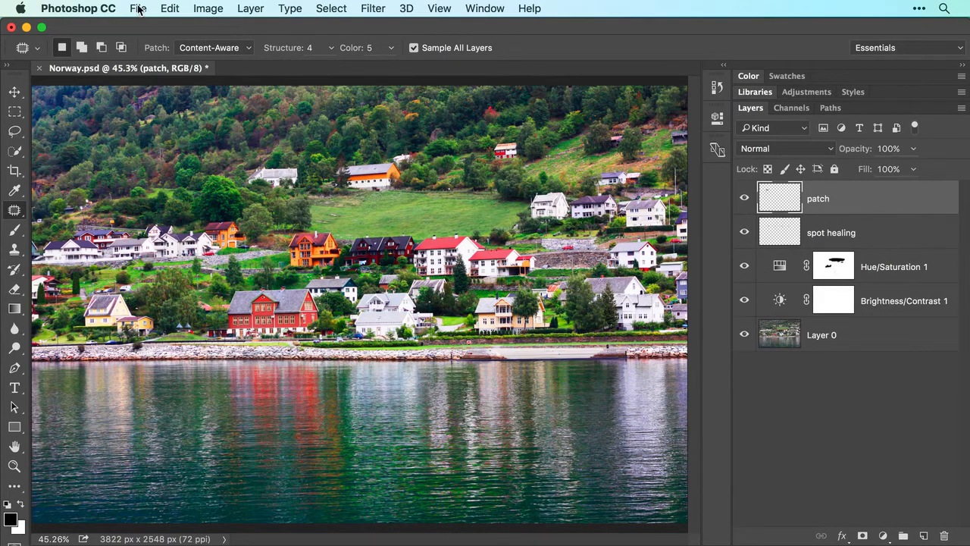
{"action": "left_click", "coordinate": [149, 151]}
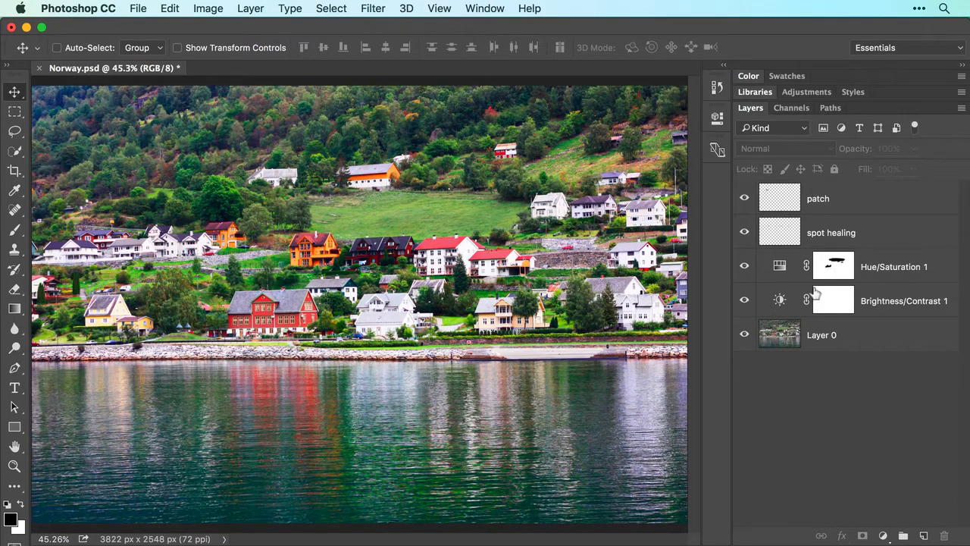
- Select all layers from patch to Layer 0 and convert them into one smart object
{"action": "left_click", "coordinate": [847, 194]}
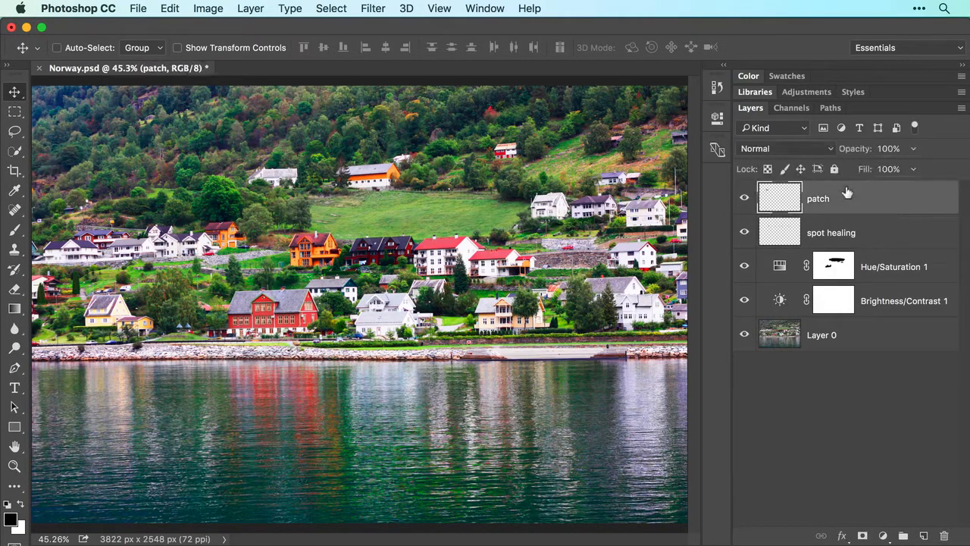
{"action": "left_click", "coordinate": [866, 327], "text": "shift"}
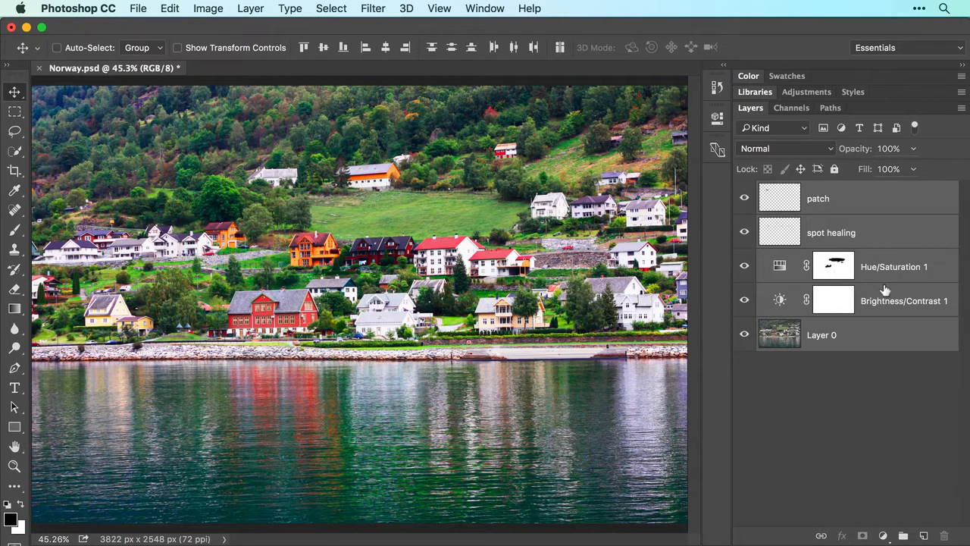
{"action": "left_click", "coordinate": [371, 8]}
{"action": "left_click", "coordinate": [383, 50]}
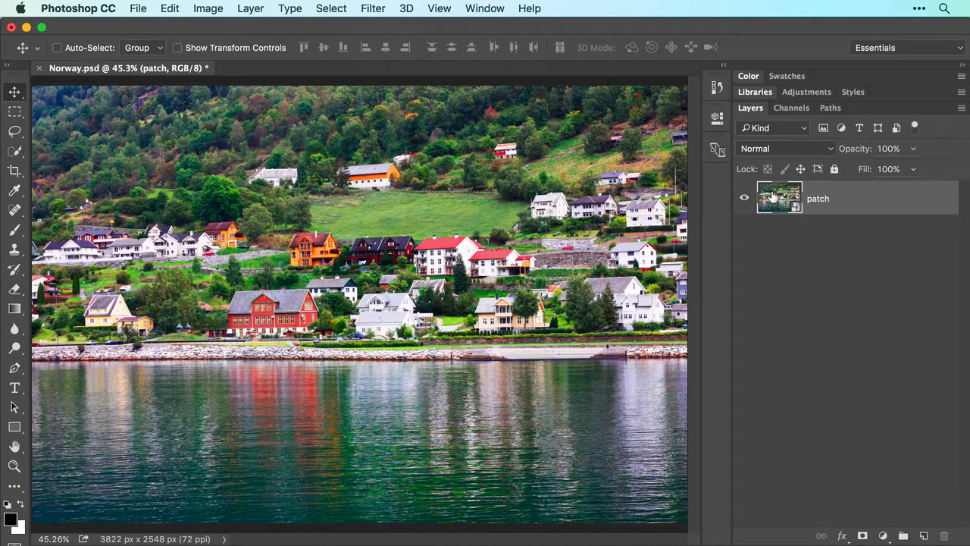
{"action": "left_click", "coordinate": [372, 8]}
- Apply a 34 px Tilt-Shift blur with the sharp band framing the hillside houses
{"action": "mouse_move", "coordinate": [379, 216]}
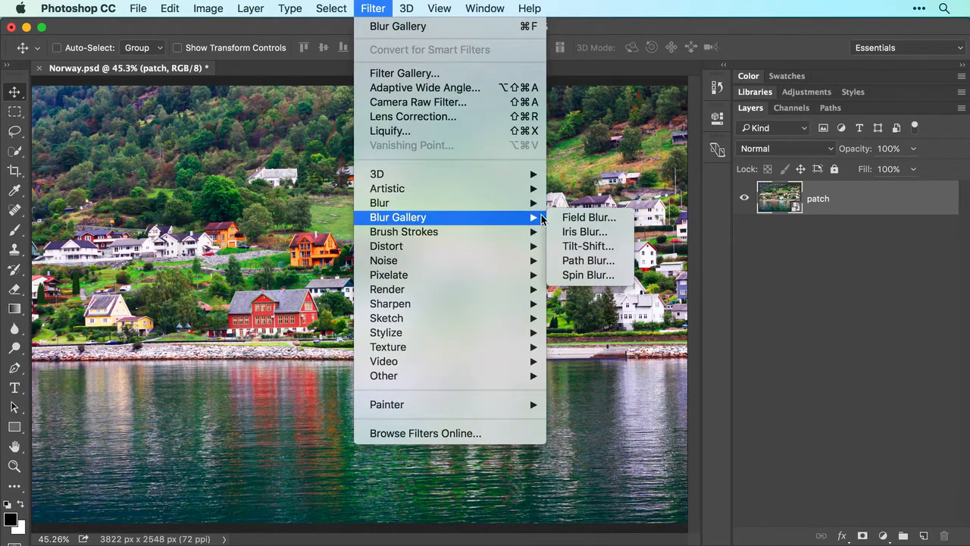
{"action": "left_click", "coordinate": [598, 249]}
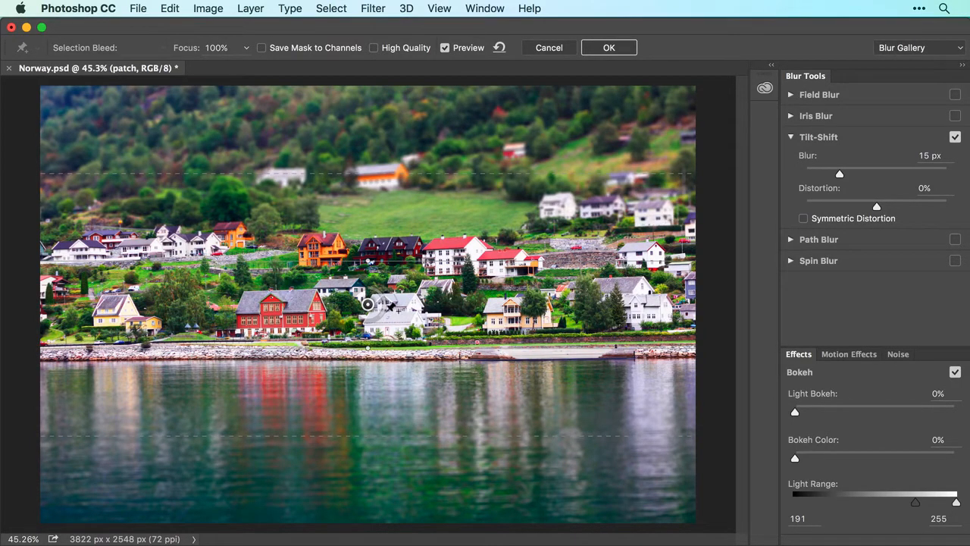
{"action": "mouse_move", "coordinate": [366, 303]}
{"action": "left_mouse_down"}
{"action": "mouse_move", "coordinate": [369, 225]}
{"action": "mouse_move", "coordinate": [367, 318]}
{"action": "left_mouse_up"}
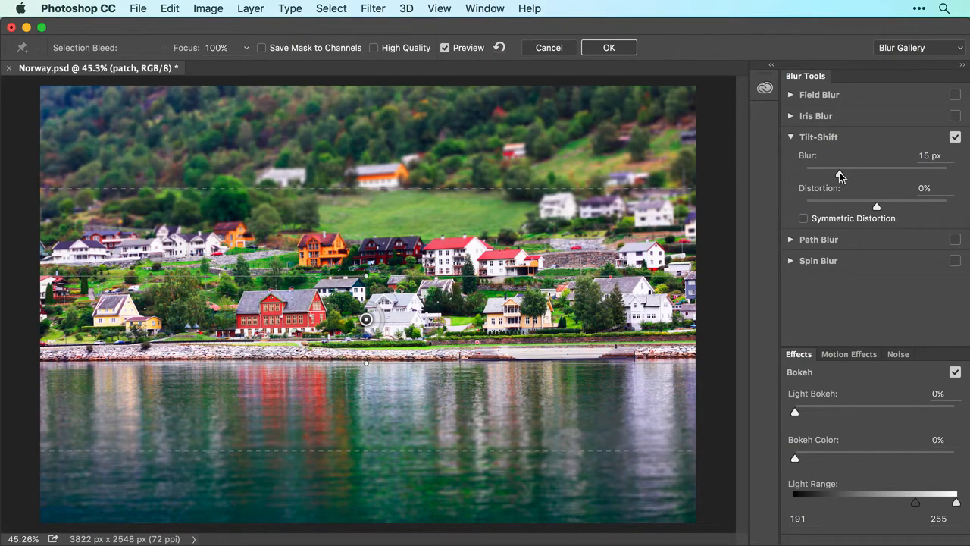
{"action": "left_click_drag", "start_coordinate": [839, 175], "coordinate": [861, 175]}
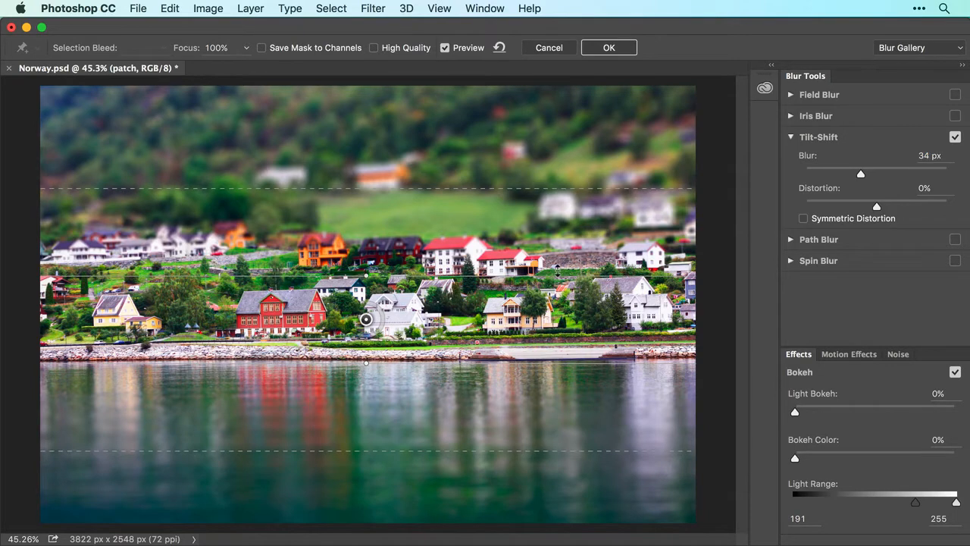
{"action": "left_click_drag", "start_coordinate": [366, 277], "coordinate": [366, 221]}
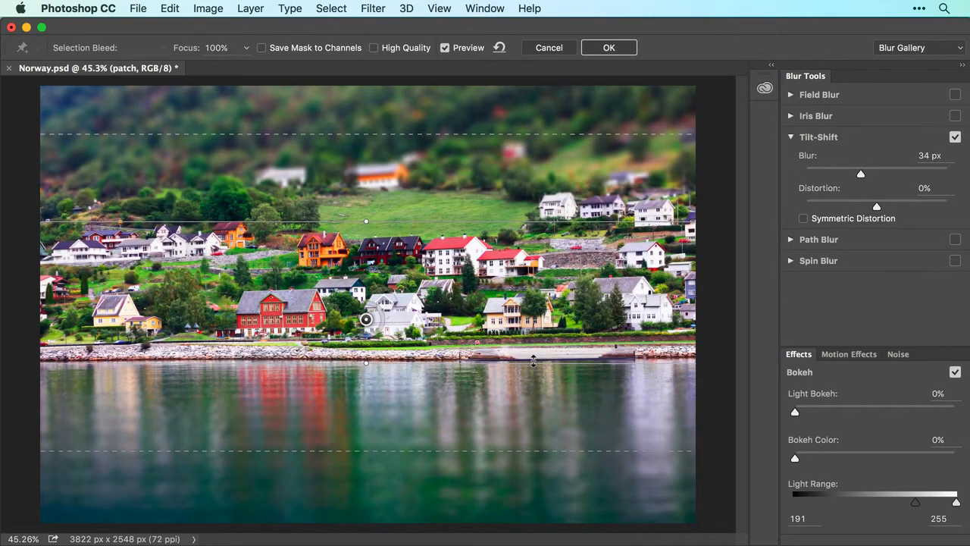
{"action": "left_click_drag", "start_coordinate": [533, 362], "coordinate": [532, 384]}
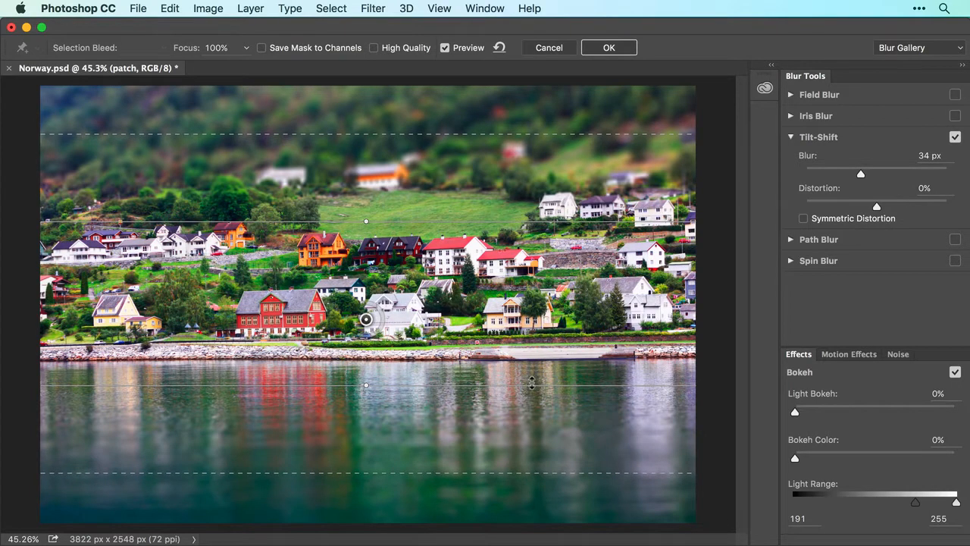
{"action": "left_click_drag", "start_coordinate": [530, 135], "coordinate": [530, 149]}
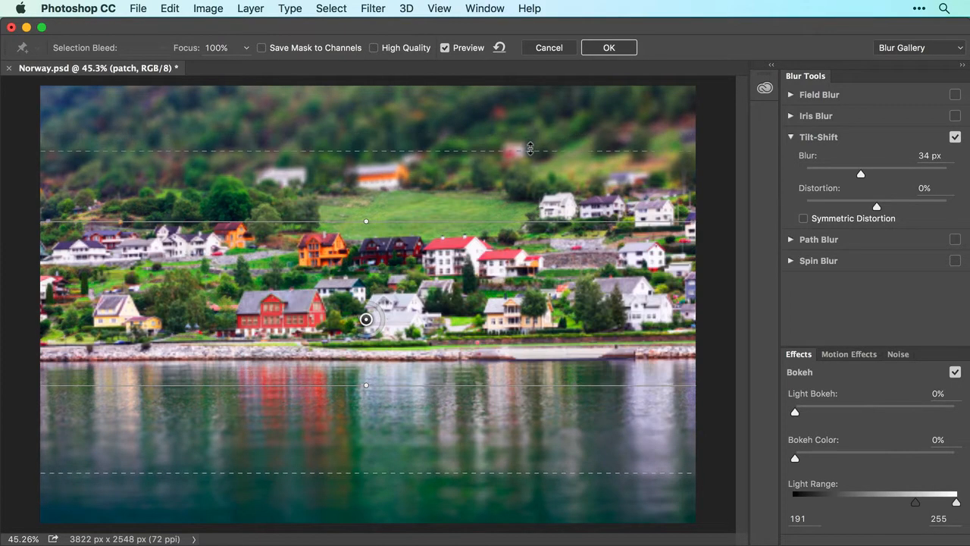
{"action": "left_click_drag", "start_coordinate": [508, 472], "coordinate": [509, 446]}
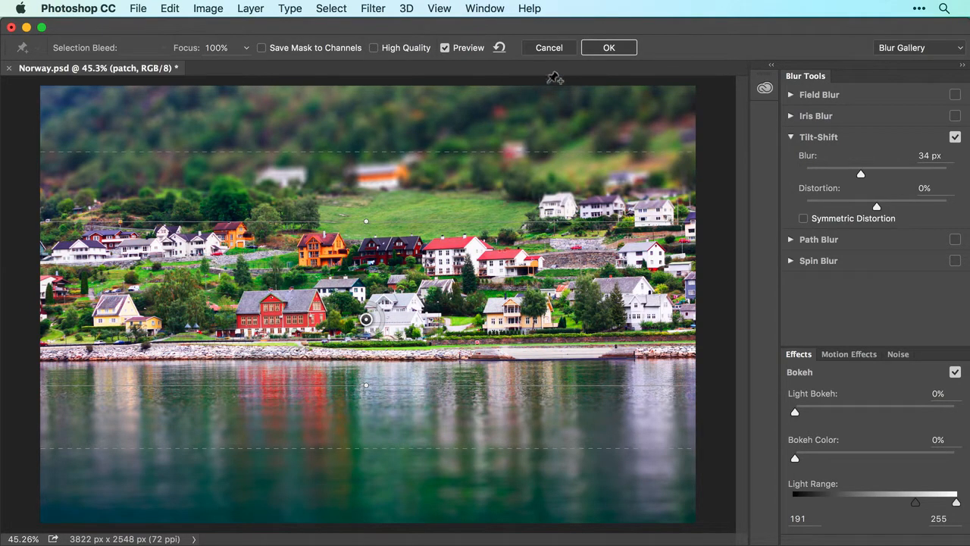
{"action": "left_click", "coordinate": [607, 48]}
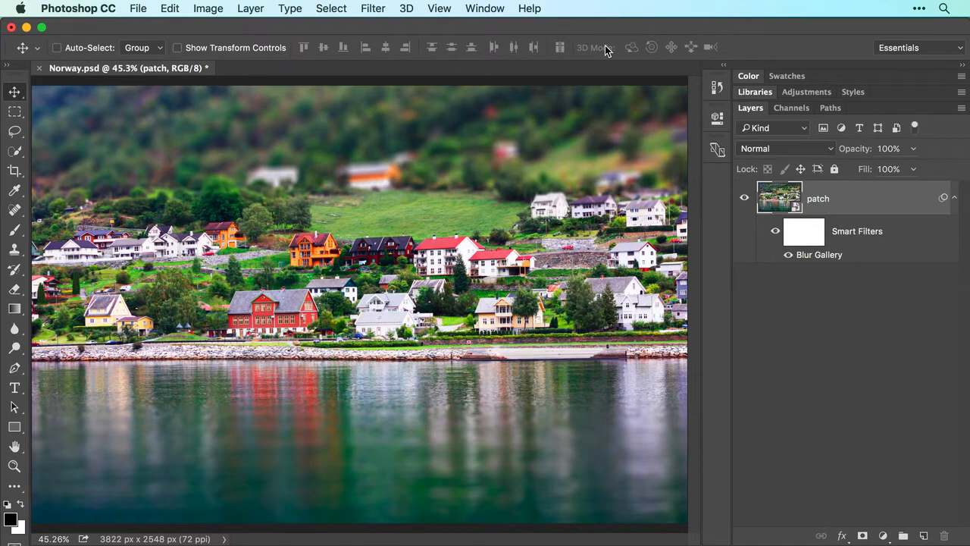
{"action": "double_click", "coordinate": [816, 253]}
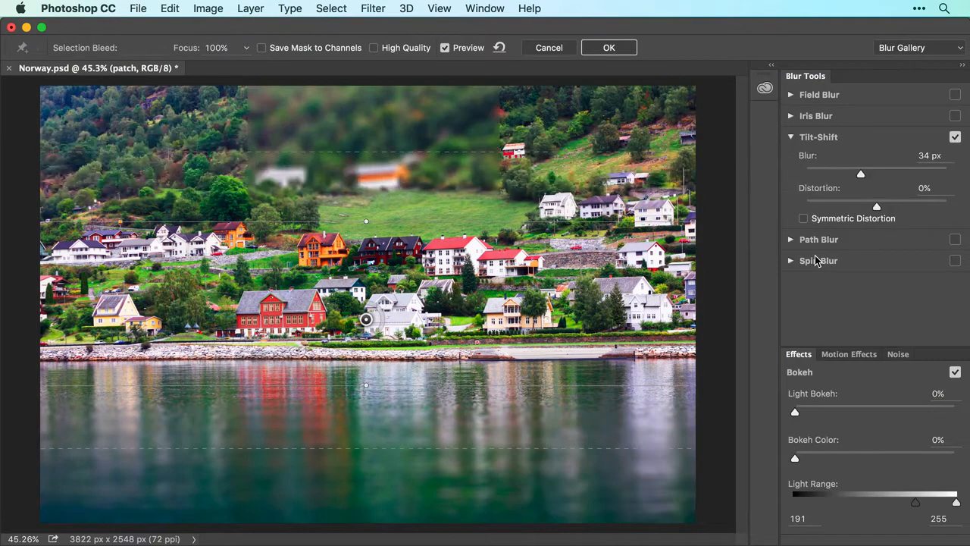
{"action": "left_click", "coordinate": [557, 47]}
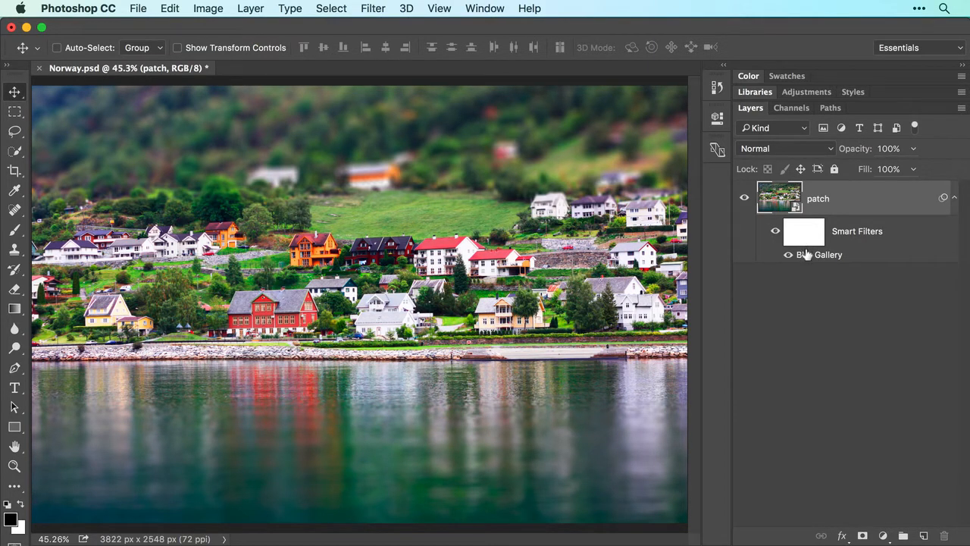
{"action": "left_click_drag", "start_coordinate": [804, 254], "coordinate": [944, 529]}
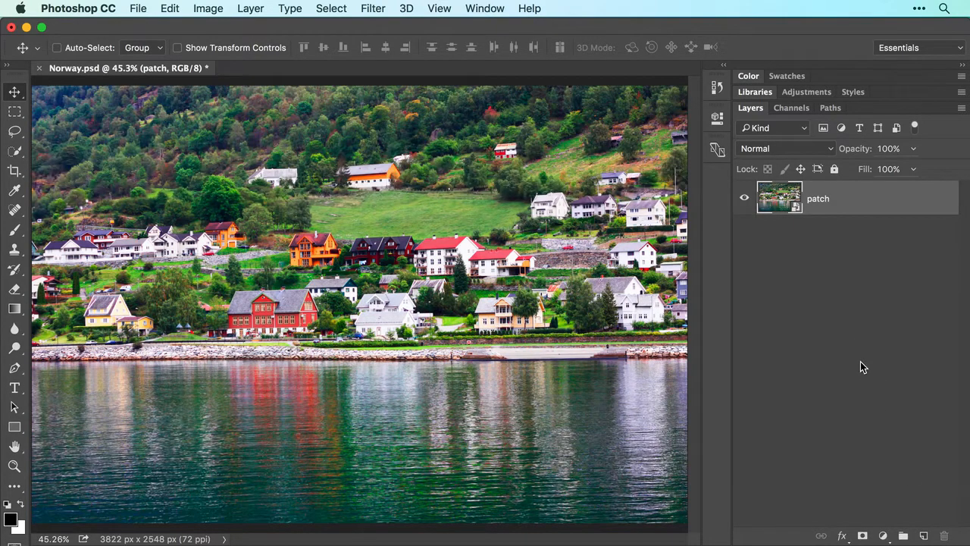
{"action": "left_click", "coordinate": [169, 7]}
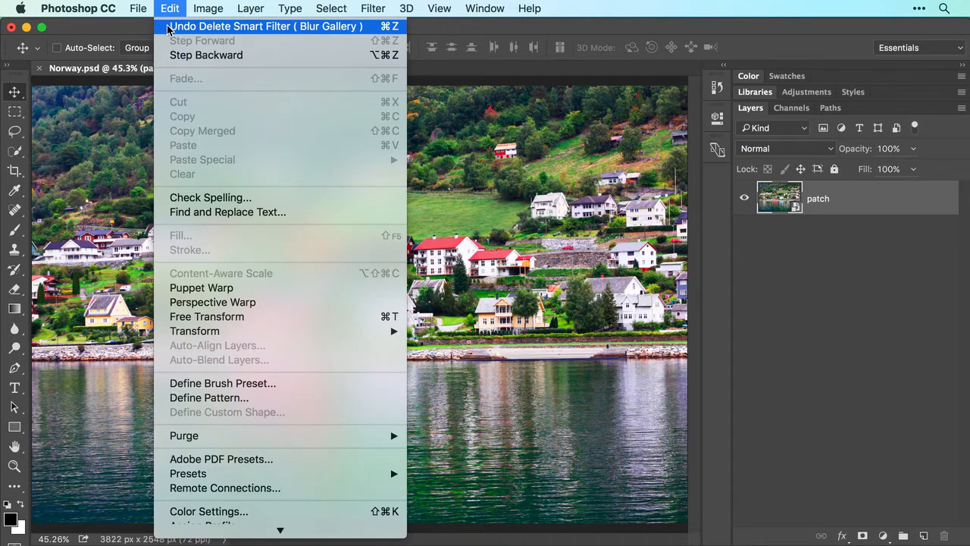
{"action": "left_click", "coordinate": [169, 27]}
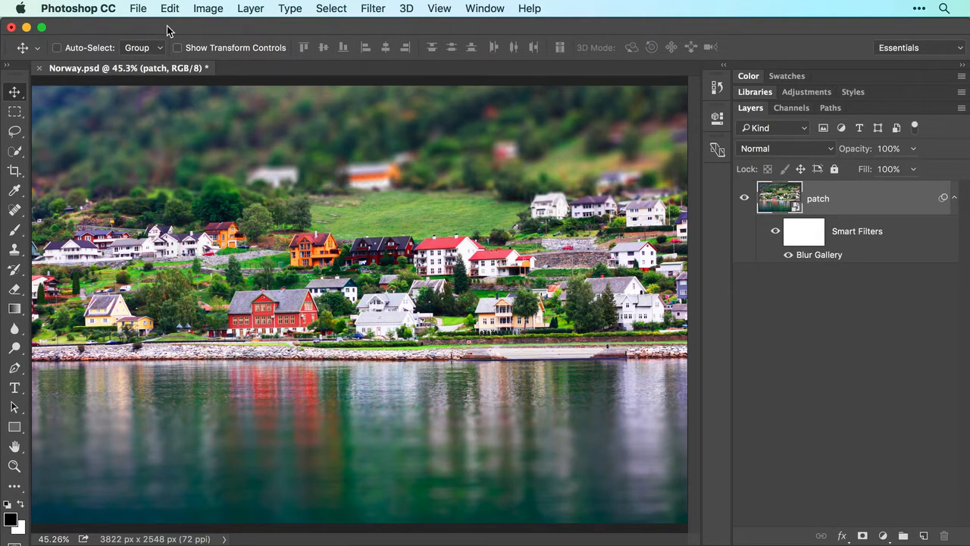
- Add a Black & White adjustment with Reds at -9 and Tint enabled, opening the tint colour picker
{"action": "left_click", "coordinate": [882, 535]}
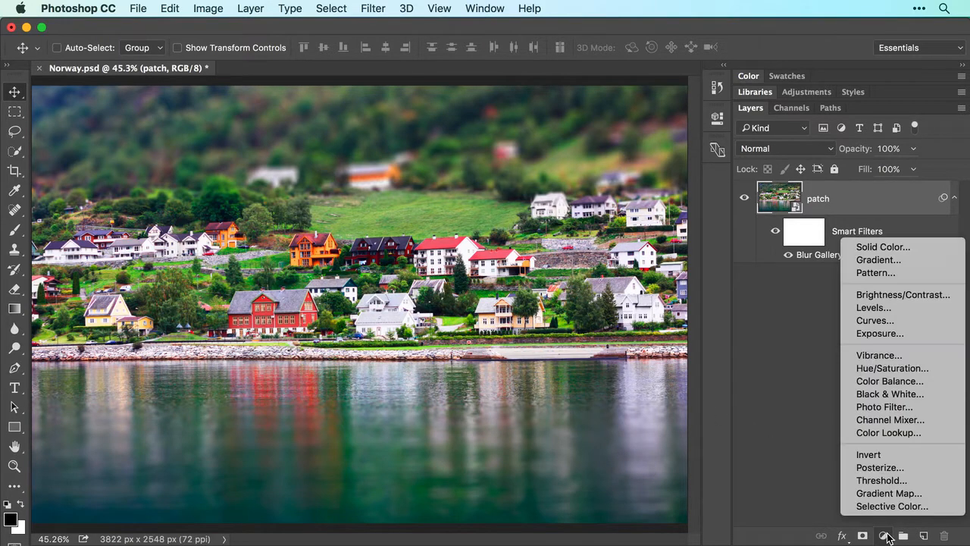
{"action": "left_click", "coordinate": [930, 394]}
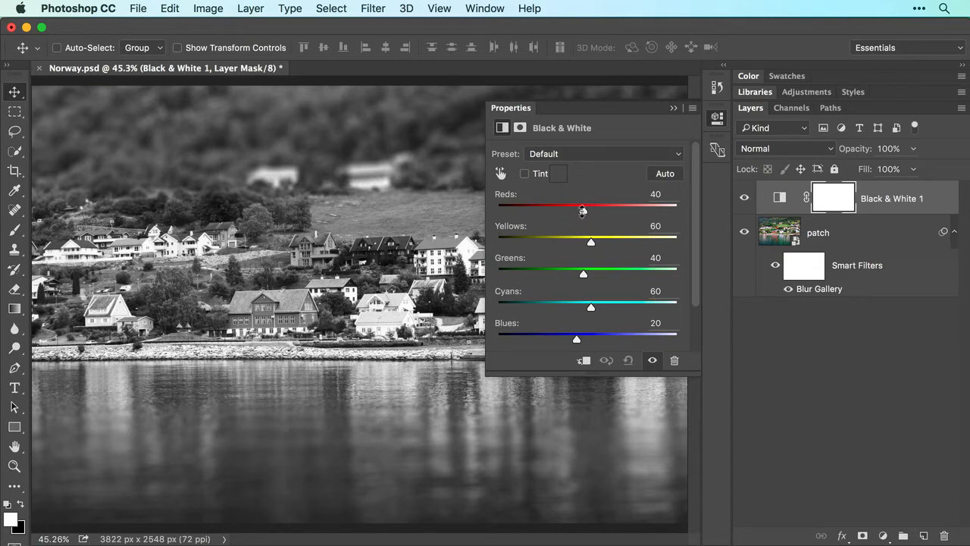
{"action": "mouse_move", "coordinate": [582, 210]}
{"action": "left_mouse_down"}
{"action": "mouse_move", "coordinate": [542, 211]}
{"action": "mouse_move", "coordinate": [626, 210]}
{"action": "mouse_move", "coordinate": [566, 211]}
{"action": "left_mouse_up"}
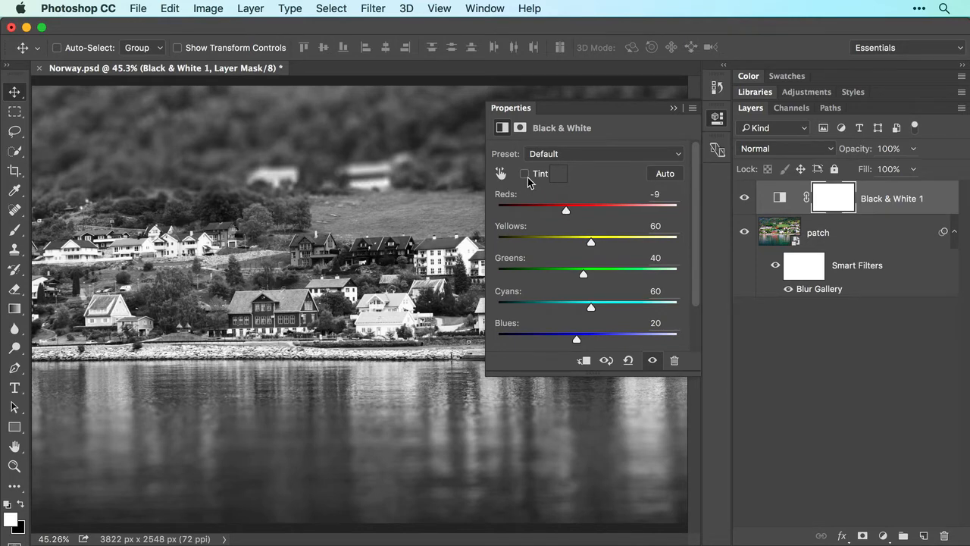
{"action": "left_click", "coordinate": [525, 175]}
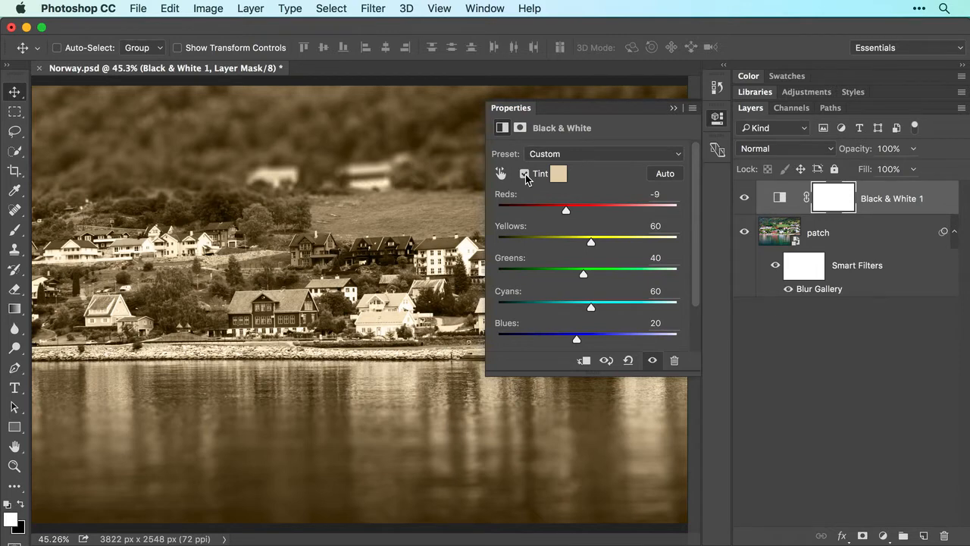
{"action": "left_click", "coordinate": [558, 174]}
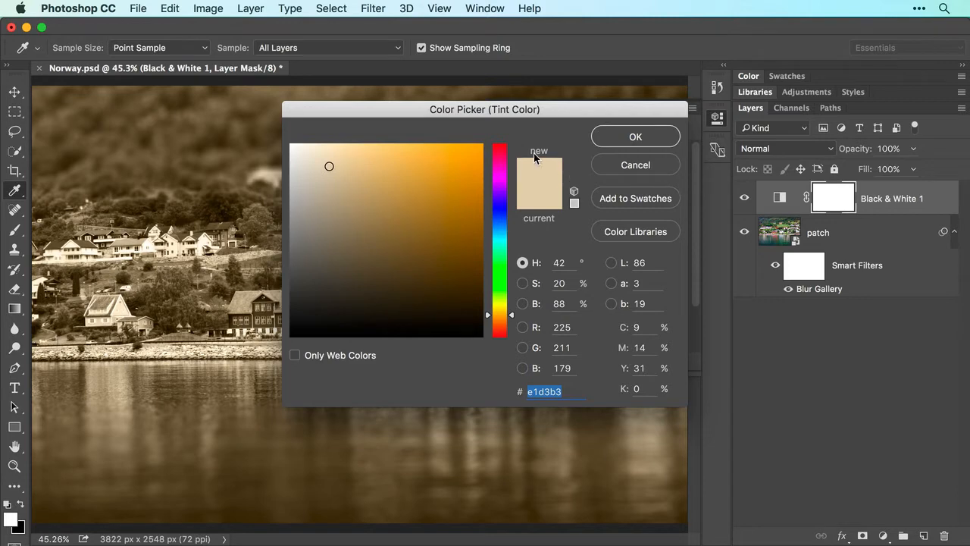
- Set the Black & White tint to pale blue #c8d3ec and close Properties
{"action": "left_click", "coordinate": [497, 217]}
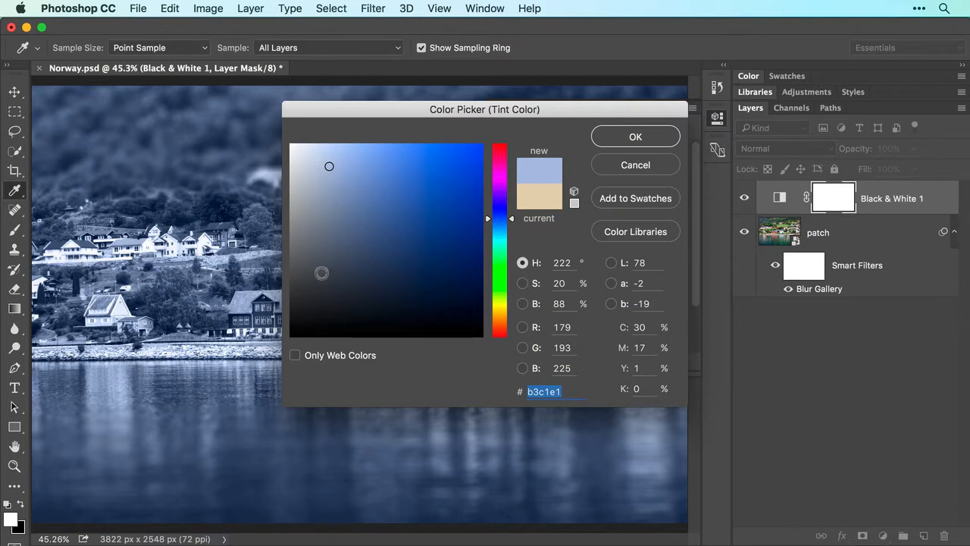
{"action": "left_click", "coordinate": [318, 156]}
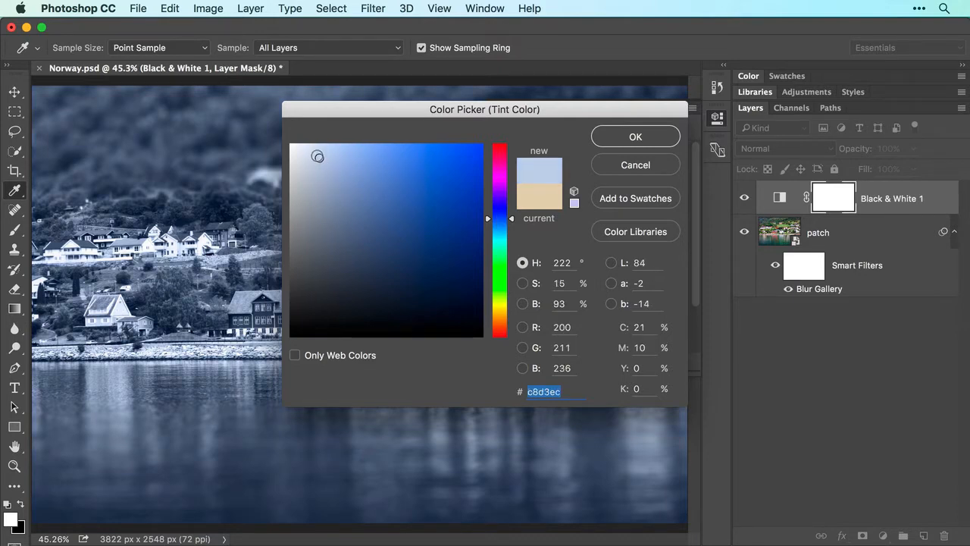
{"action": "left_click", "coordinate": [626, 141]}
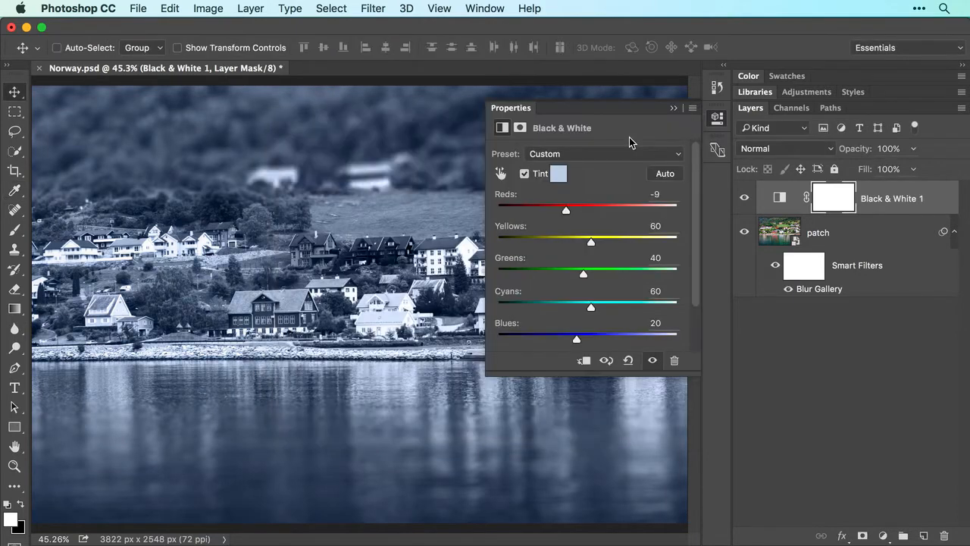
{"action": "left_click", "coordinate": [673, 110]}
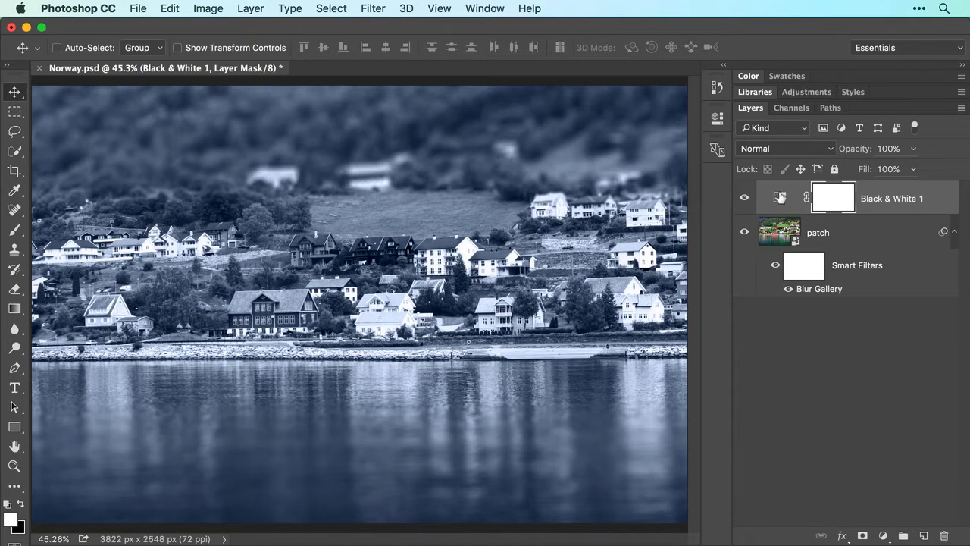
- Delete the Black & White 1 adjustment layer and save the document as Norway.psd
{"action": "double_click", "coordinate": [772, 196]}
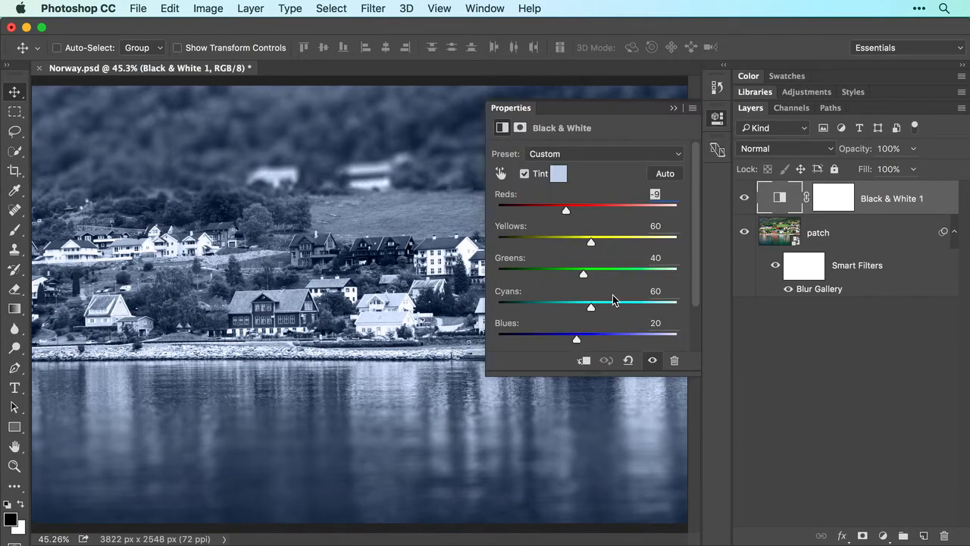
{"action": "left_click", "coordinate": [671, 107]}
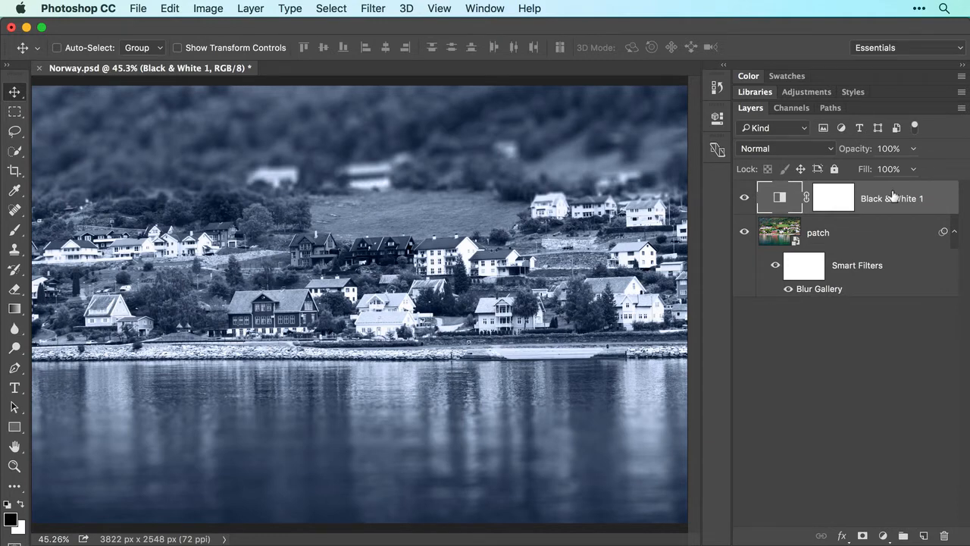
{"action": "key", "text": "Delete"}
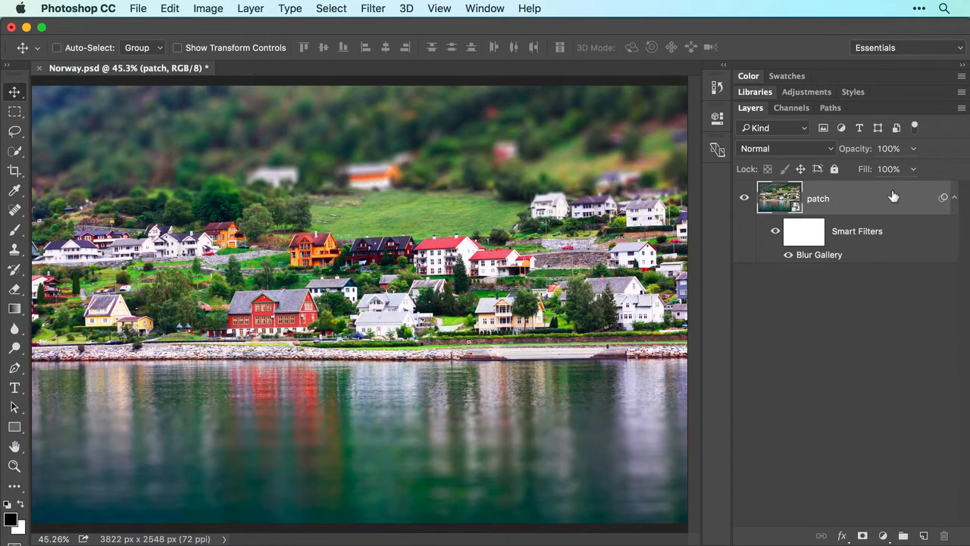
{"action": "left_click", "coordinate": [138, 8]}
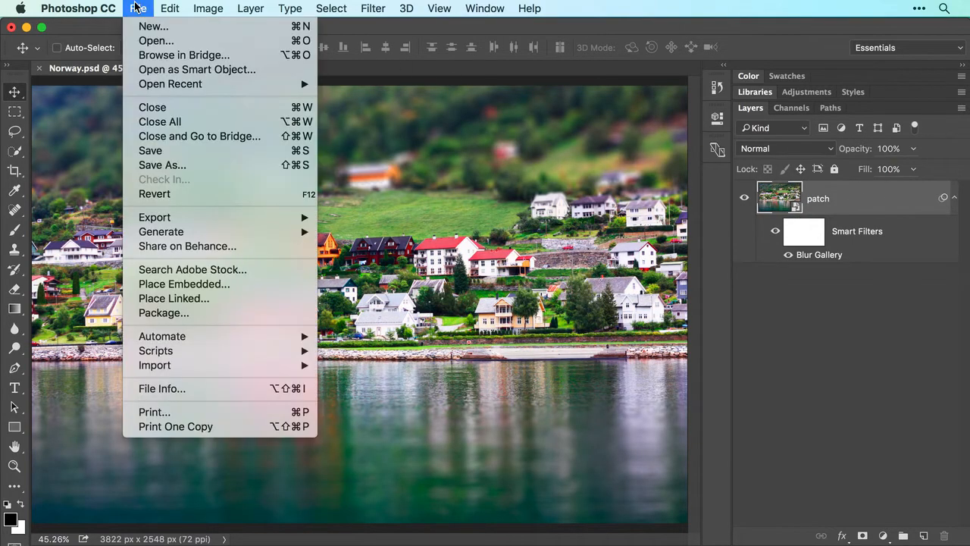
{"action": "left_click", "coordinate": [144, 150]}
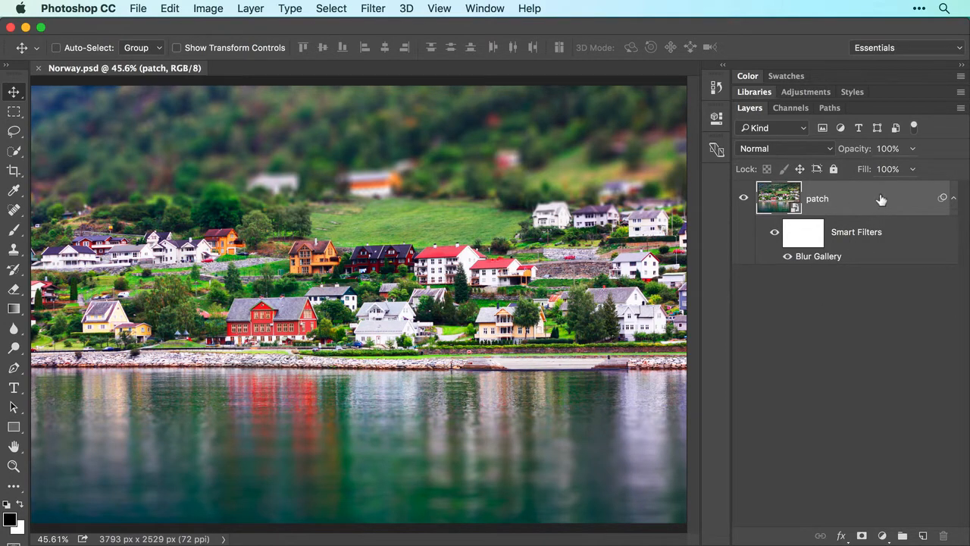
- Open Smart Sharpen, enlarge its dialog and centre the red house in the preview
{"action": "left_click", "coordinate": [379, 8]}
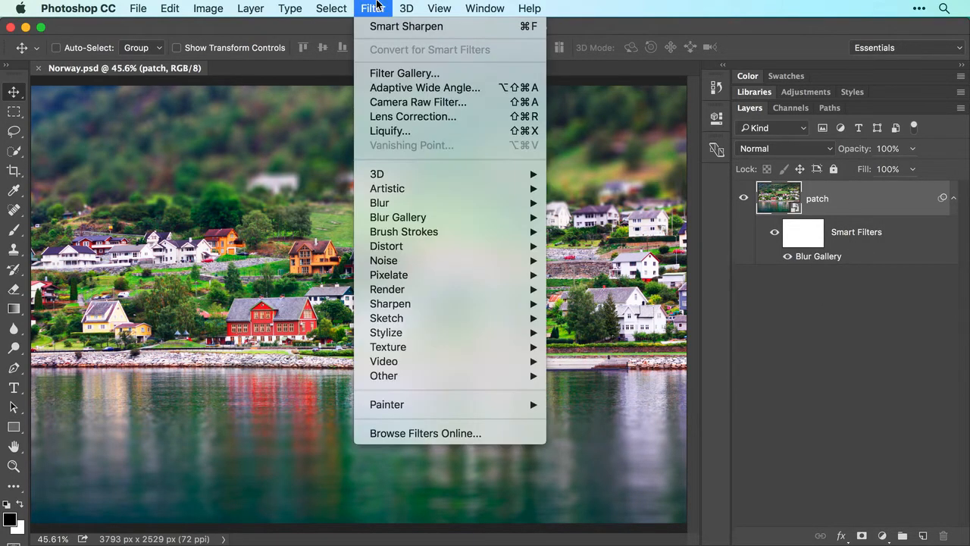
{"action": "mouse_move", "coordinate": [475, 305]}
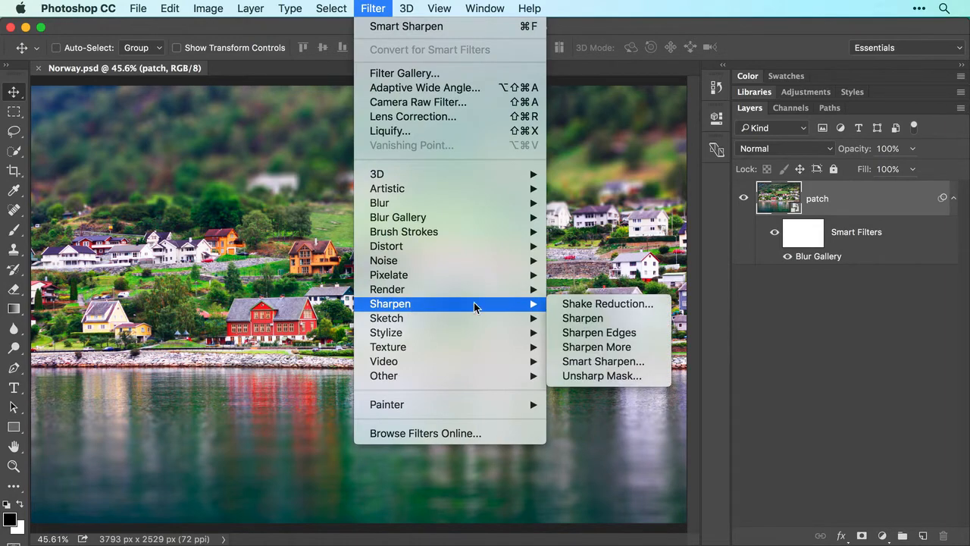
{"action": "left_click", "coordinate": [613, 363]}
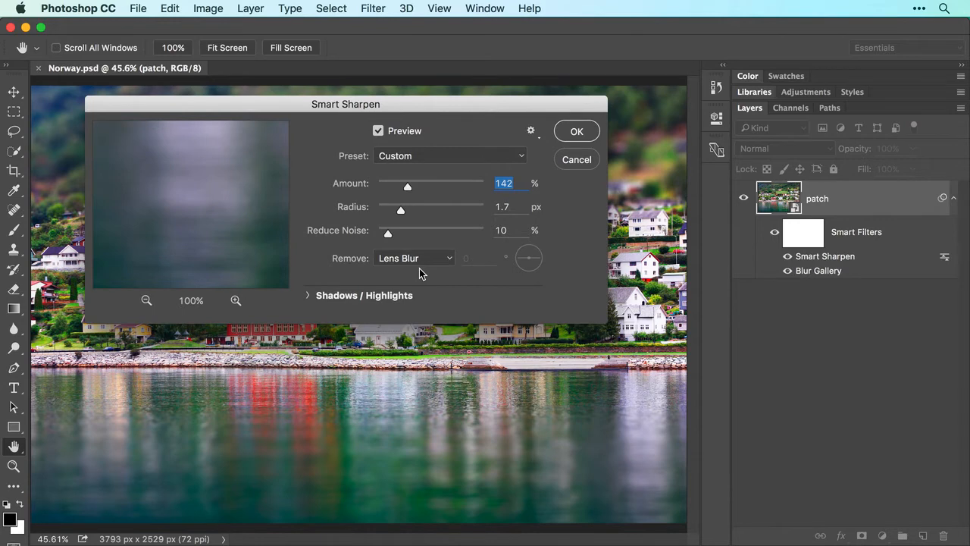
{"action": "left_click_drag", "start_coordinate": [607, 324], "coordinate": [665, 475]}
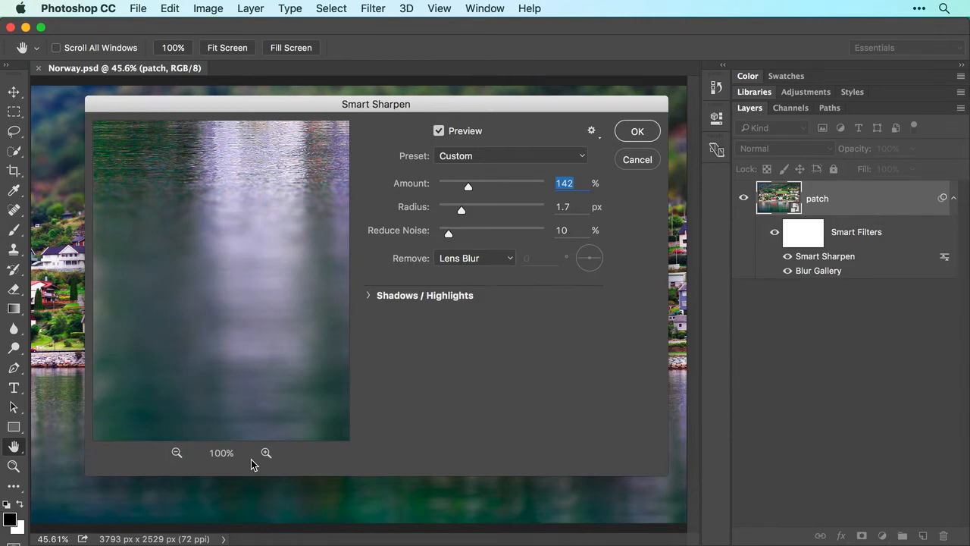
{"action": "left_click_drag", "start_coordinate": [128, 182], "coordinate": [271, 357]}
{"action": "left_click_drag", "start_coordinate": [280, 322], "coordinate": [316, 347]}
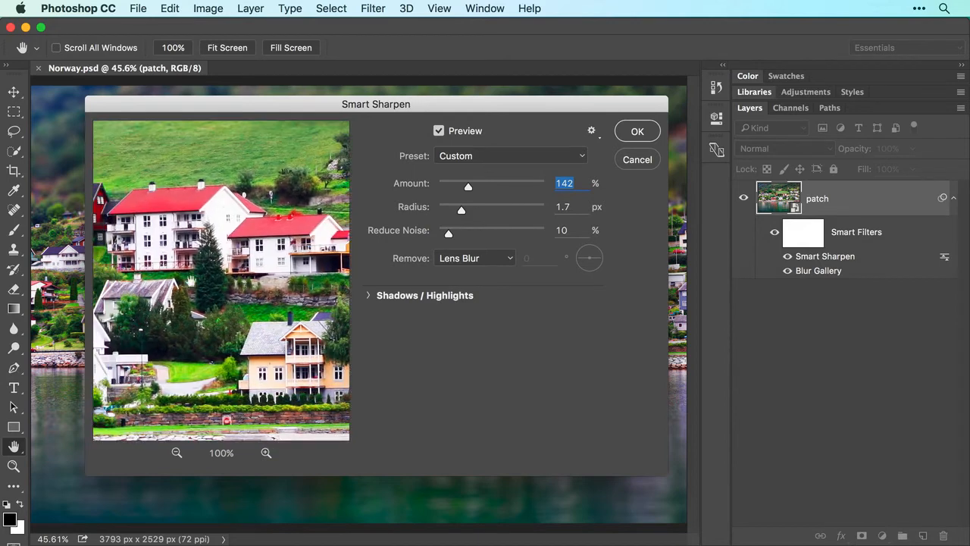
{"action": "left_click_drag", "start_coordinate": [134, 296], "coordinate": [293, 238]}
{"action": "left_click_drag", "start_coordinate": [140, 272], "coordinate": [290, 285]}
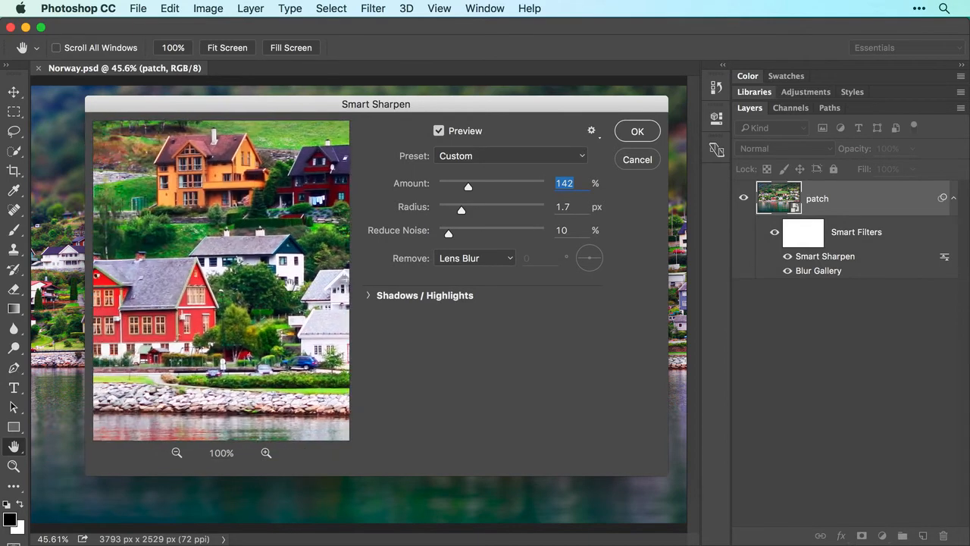
{"action": "left_click_drag", "start_coordinate": [180, 277], "coordinate": [278, 255]}
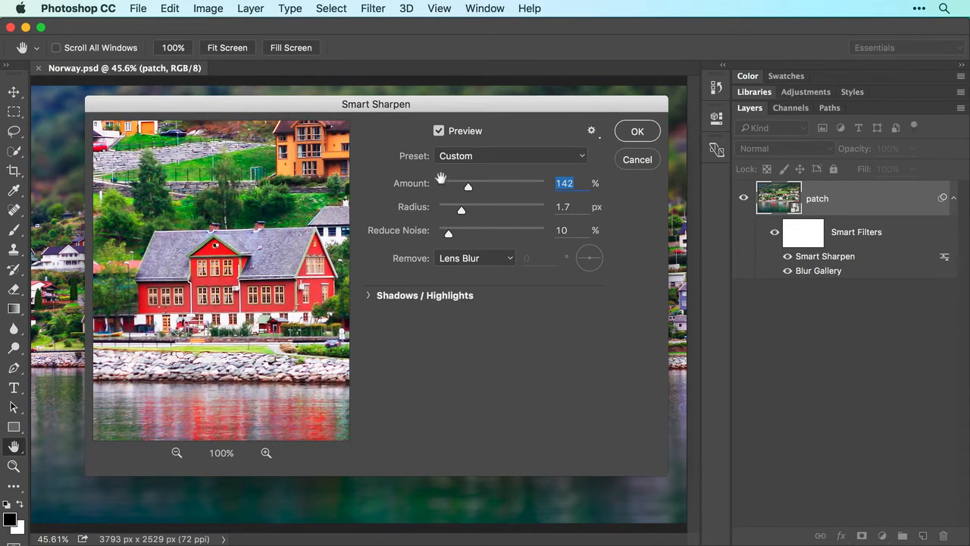
- Start from the Default preset, then set Radius to 1.8 px and Amount to 138%
{"action": "left_click", "coordinate": [582, 155]}
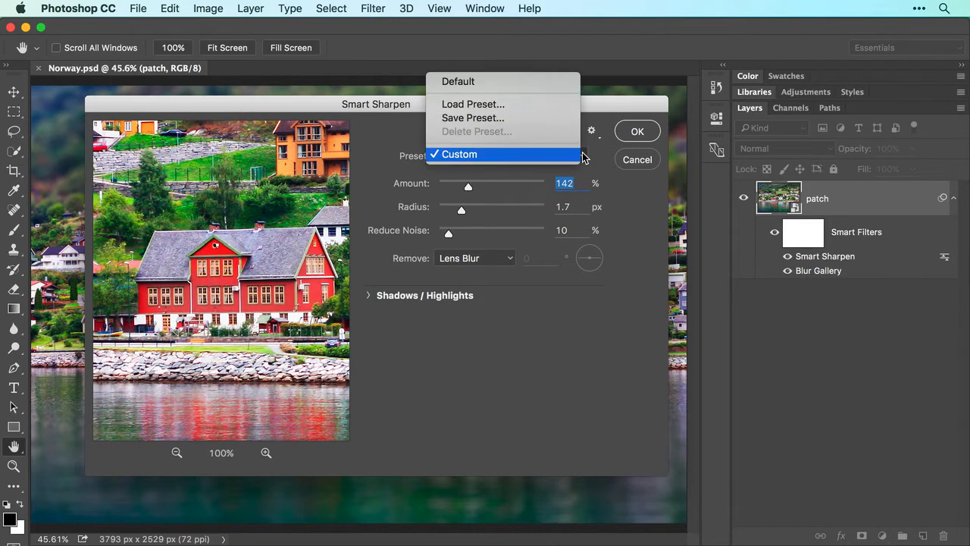
{"action": "left_click", "coordinate": [512, 82]}
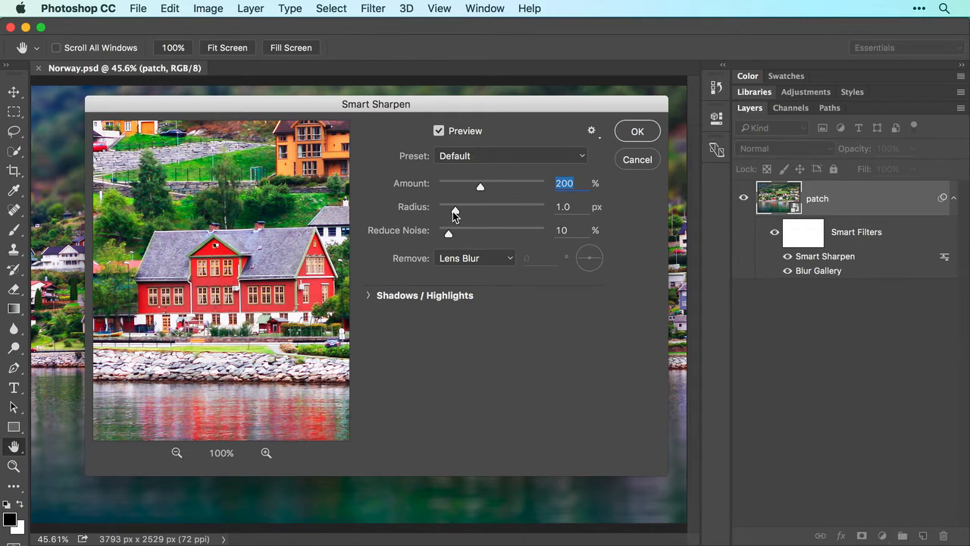
{"action": "left_click_drag", "start_coordinate": [454, 212], "coordinate": [479, 212]}
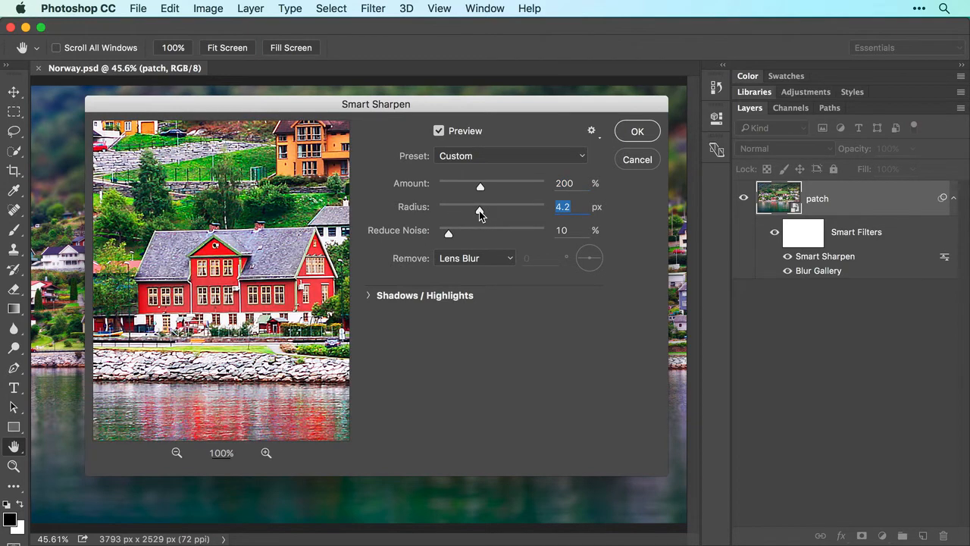
{"action": "left_click_drag", "start_coordinate": [479, 211], "coordinate": [463, 213]}
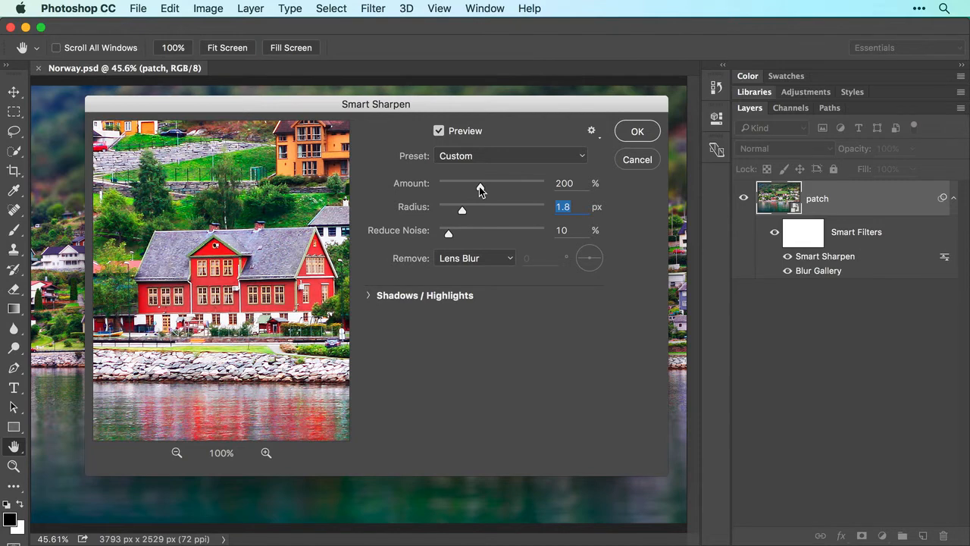
{"action": "left_click_drag", "start_coordinate": [479, 186], "coordinate": [468, 190]}
- Apply Smart Sharpen and replace Norway.psd as a Photoshop file with layers
{"action": "left_click", "coordinate": [633, 134]}
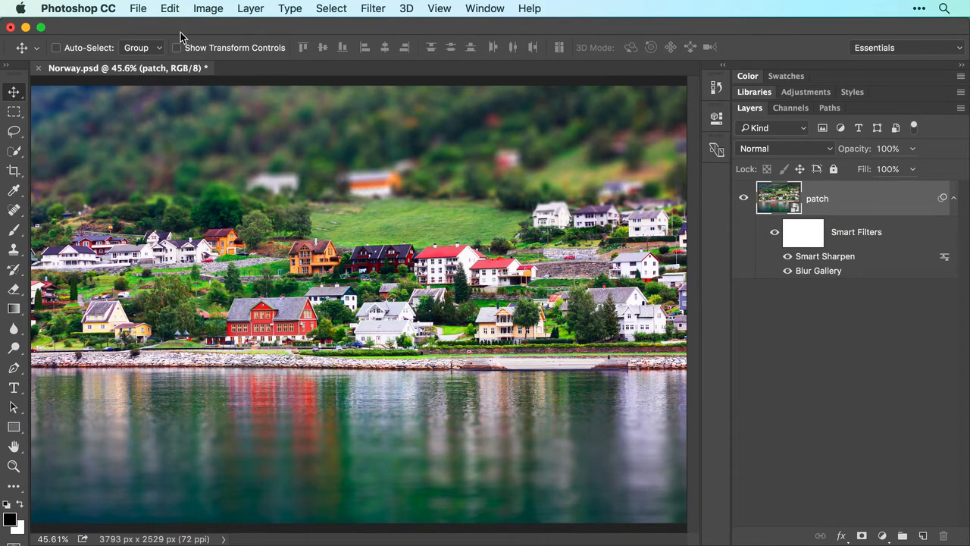
{"action": "left_click", "coordinate": [137, 8]}
{"action": "left_click", "coordinate": [151, 164]}
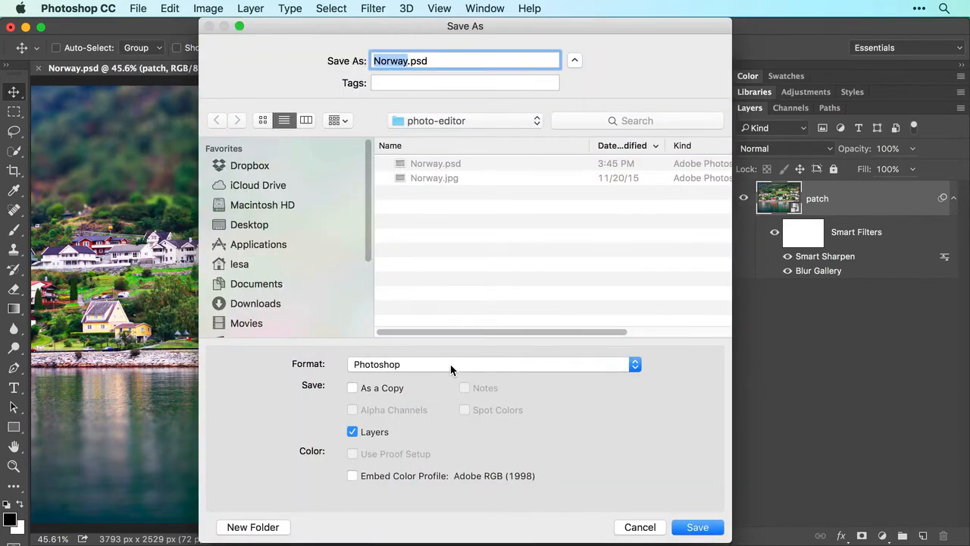
{"action": "left_click", "coordinate": [452, 366]}
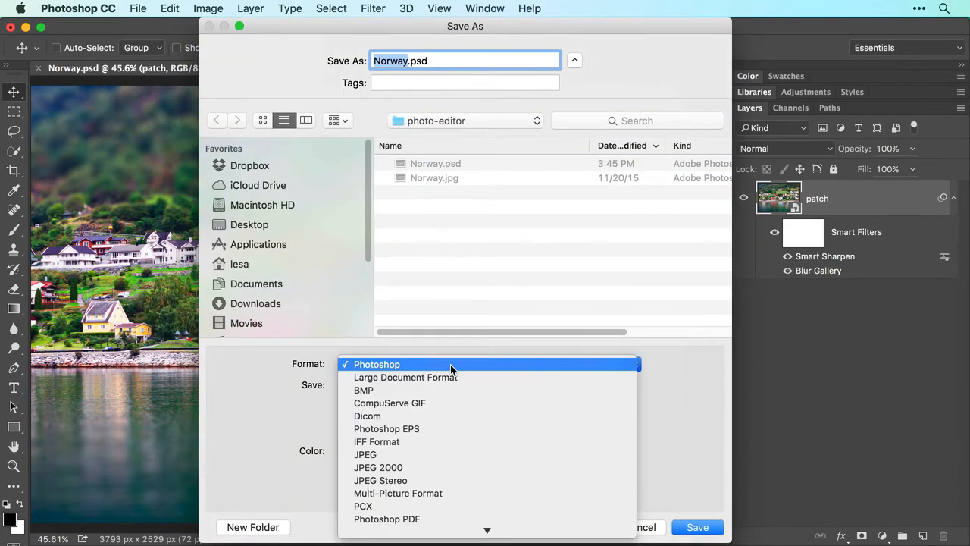
{"action": "left_click", "coordinate": [450, 364]}
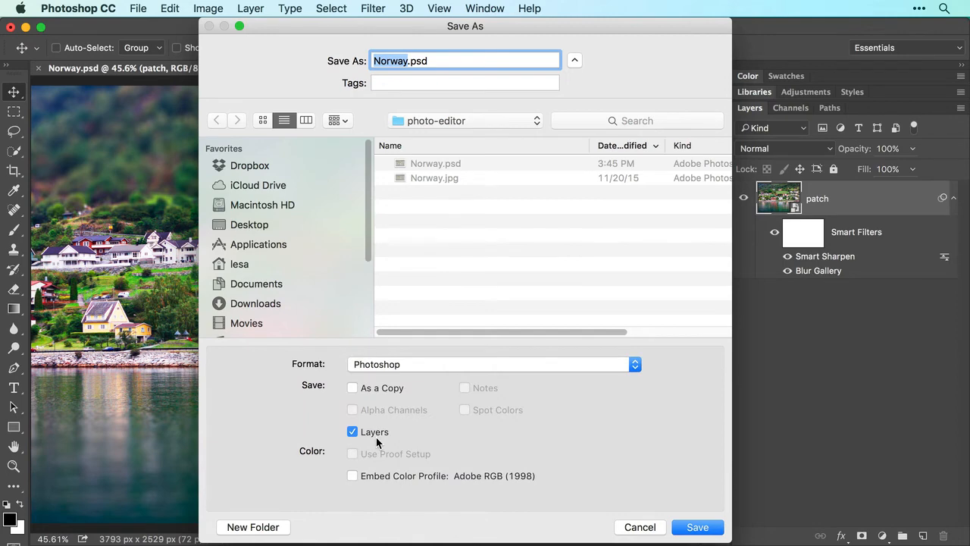
{"action": "left_click", "coordinate": [684, 527]}
{"action": "left_click", "coordinate": [561, 127]}
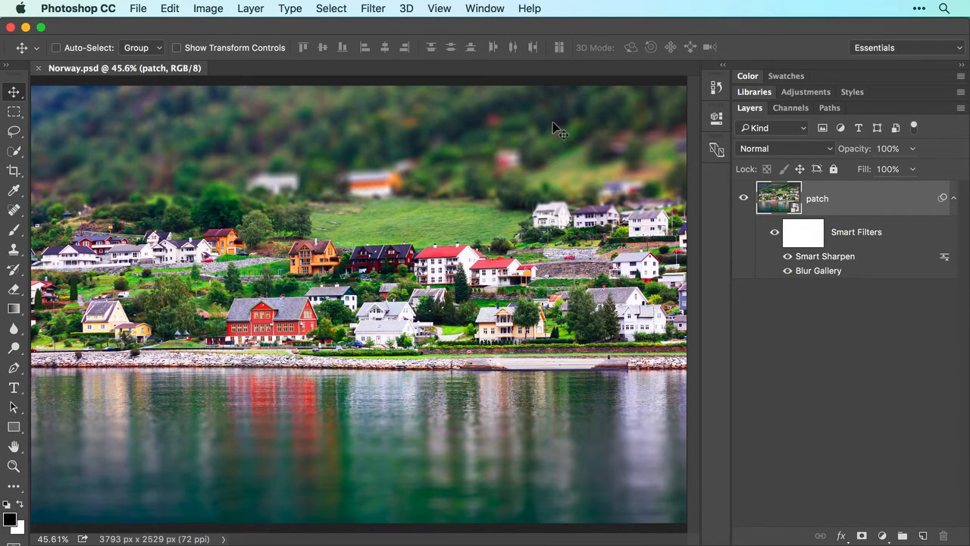
- Save a JPEG copy named 'Norway edited.jpg', bringing up JPEG Options
{"action": "left_click", "coordinate": [138, 8]}
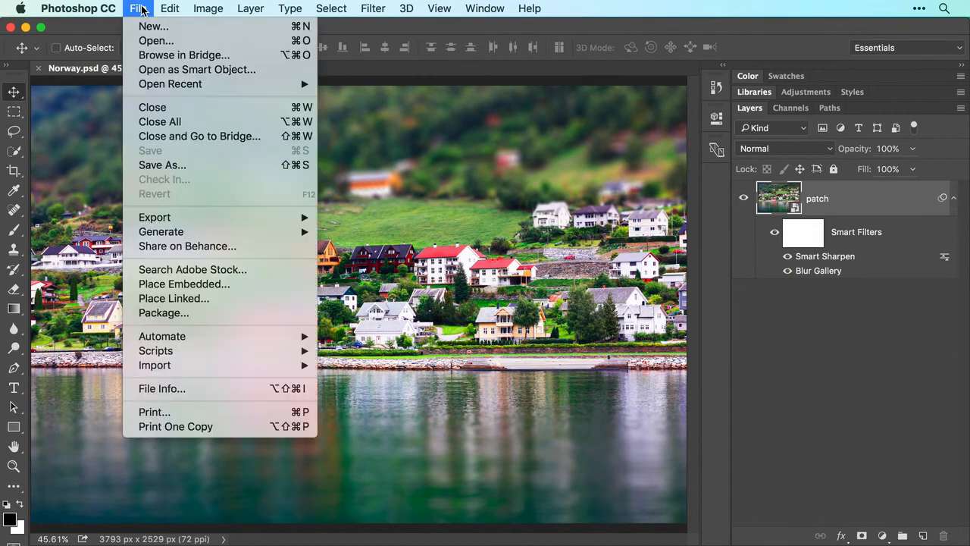
{"action": "left_click", "coordinate": [153, 165]}
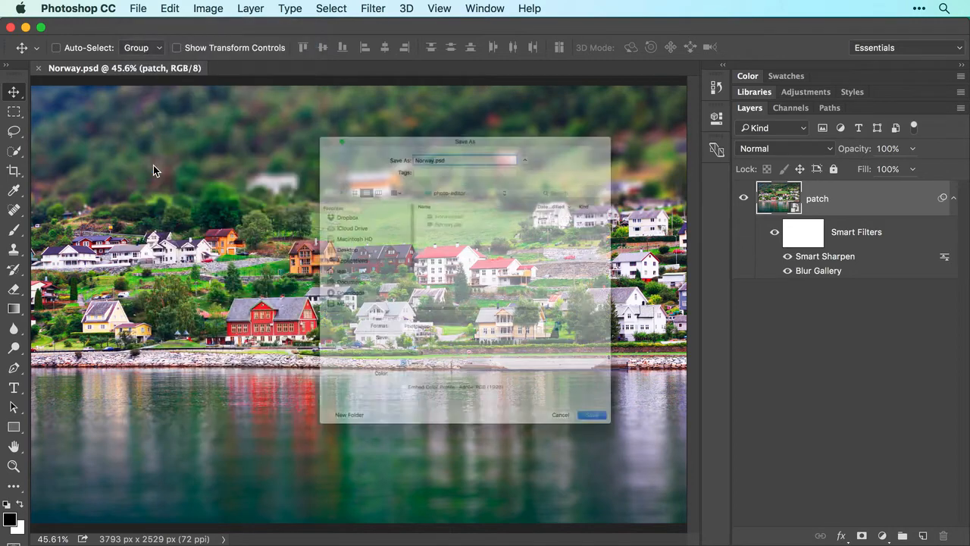
{"action": "left_click", "coordinate": [498, 364]}
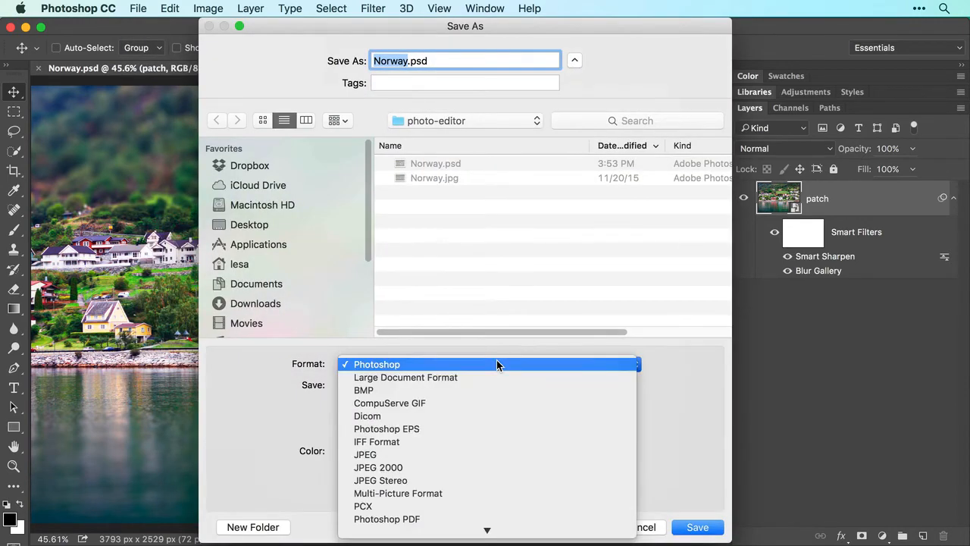
{"action": "left_click", "coordinate": [471, 454]}
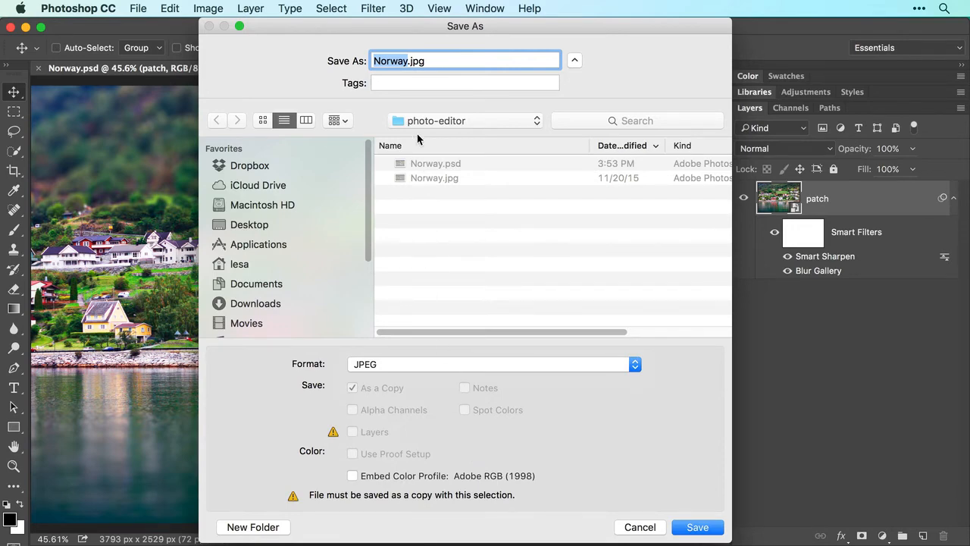
{"action": "left_click", "coordinate": [407, 62]}
{"action": "type", "text": "edited"}
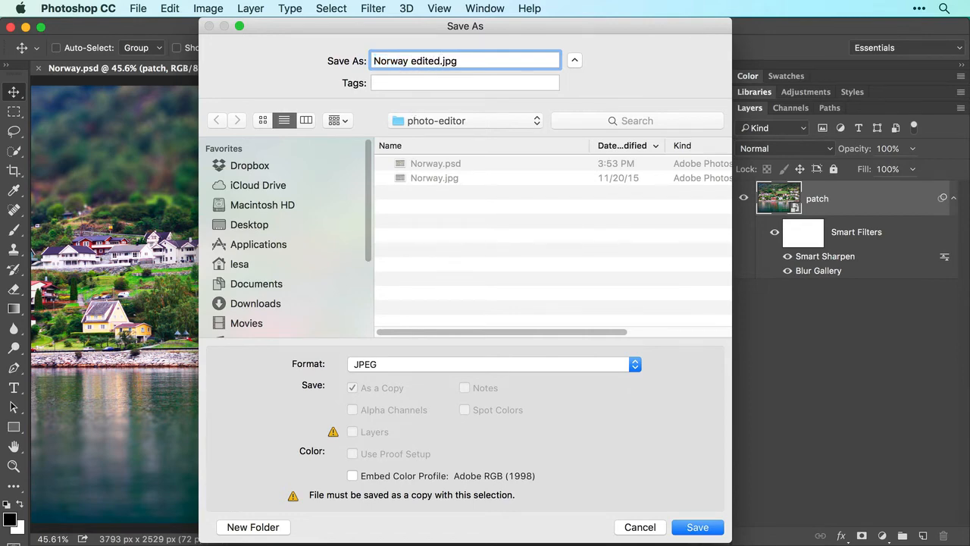
{"action": "left_click", "coordinate": [696, 528]}
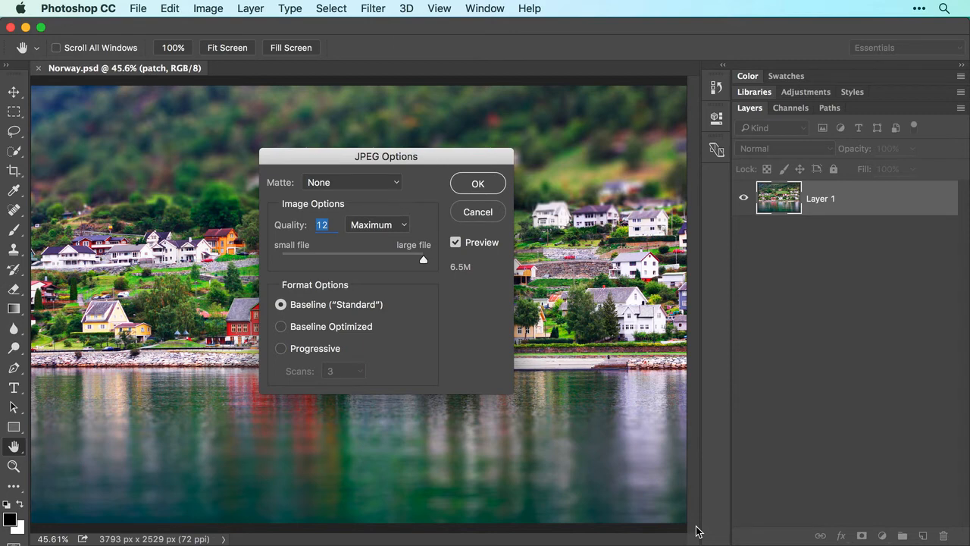
- Save Norway edited.jpg at Medium quality 5, then switch to Lightroom
{"action": "left_click", "coordinate": [398, 225]}
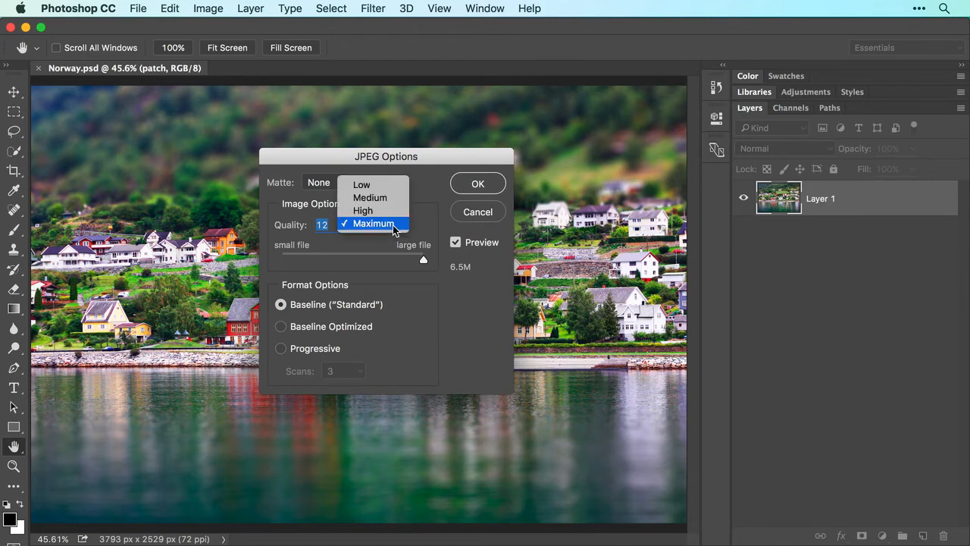
{"action": "left_click", "coordinate": [391, 200]}
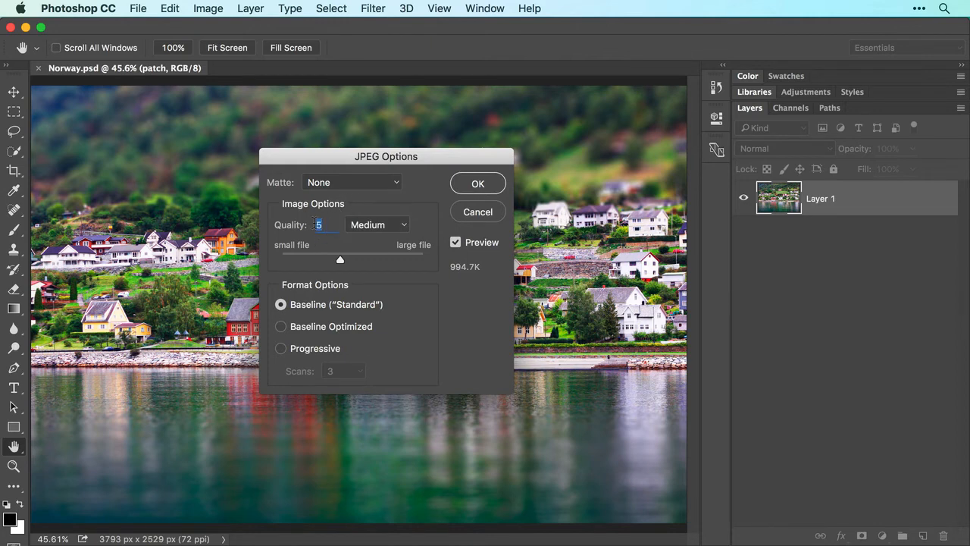
{"action": "type", "text": "12"}
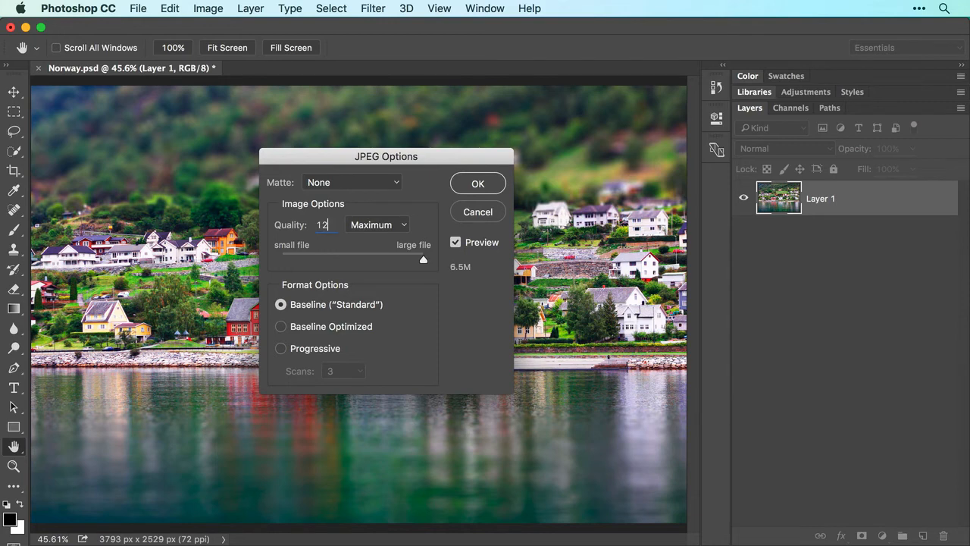
{"action": "left_click", "coordinate": [376, 224]}
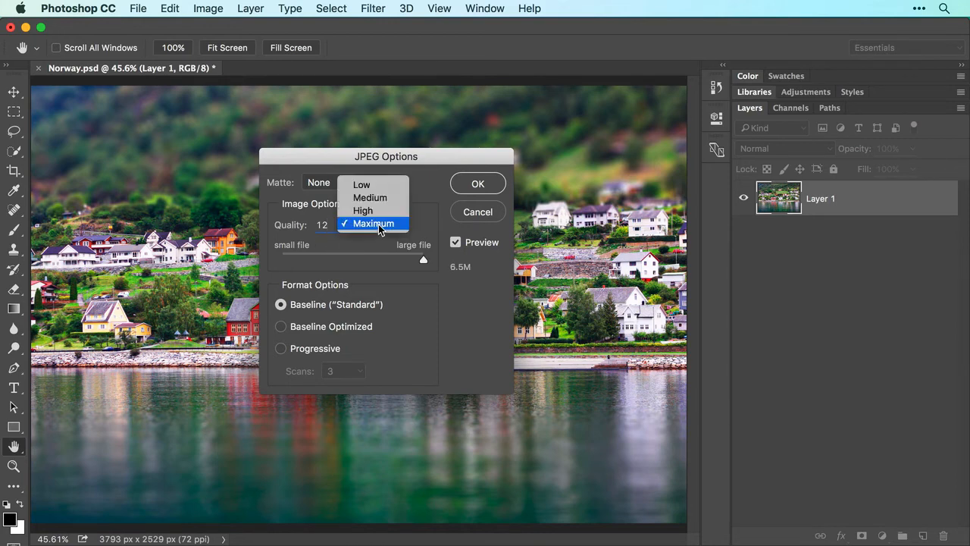
{"action": "left_click", "coordinate": [380, 198]}
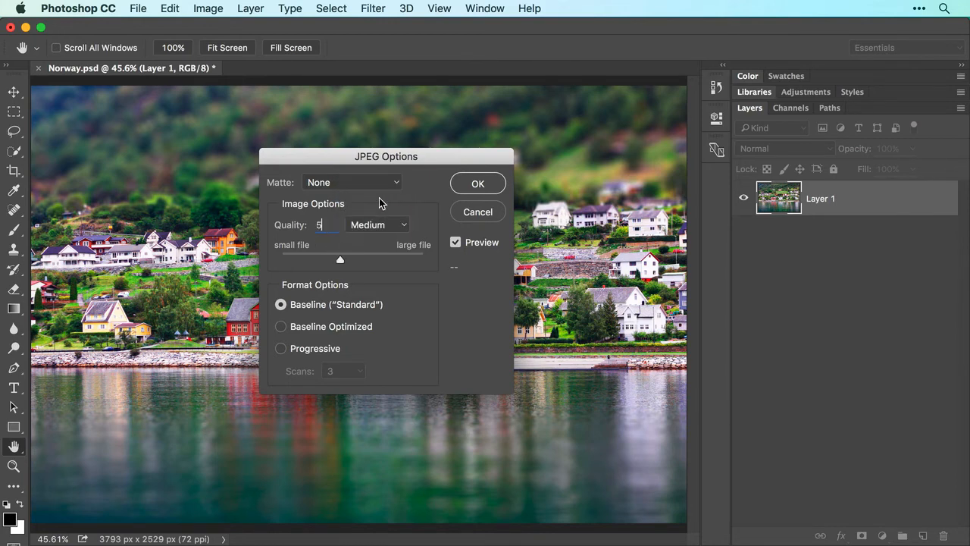
{"action": "left_click", "coordinate": [477, 183]}
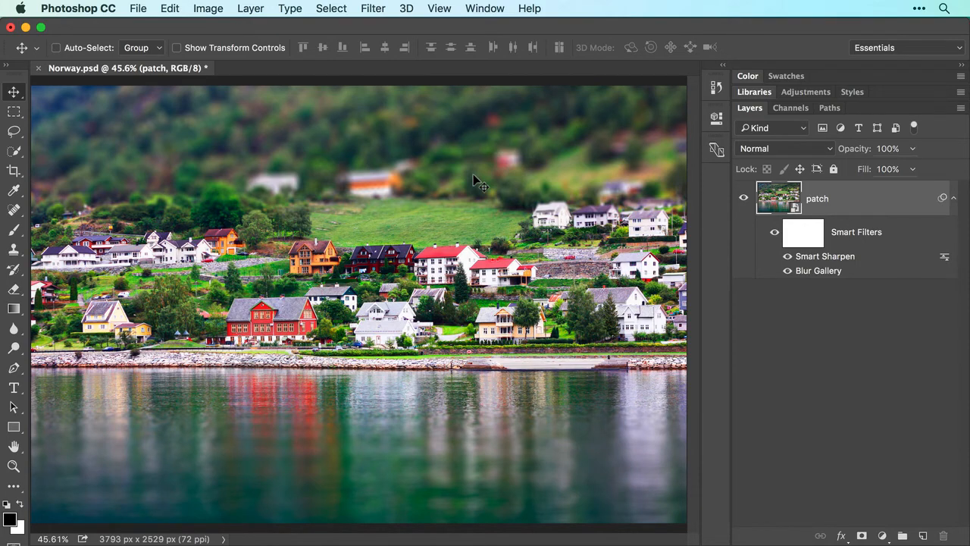
{"action": "key", "text": "super+Tab"}
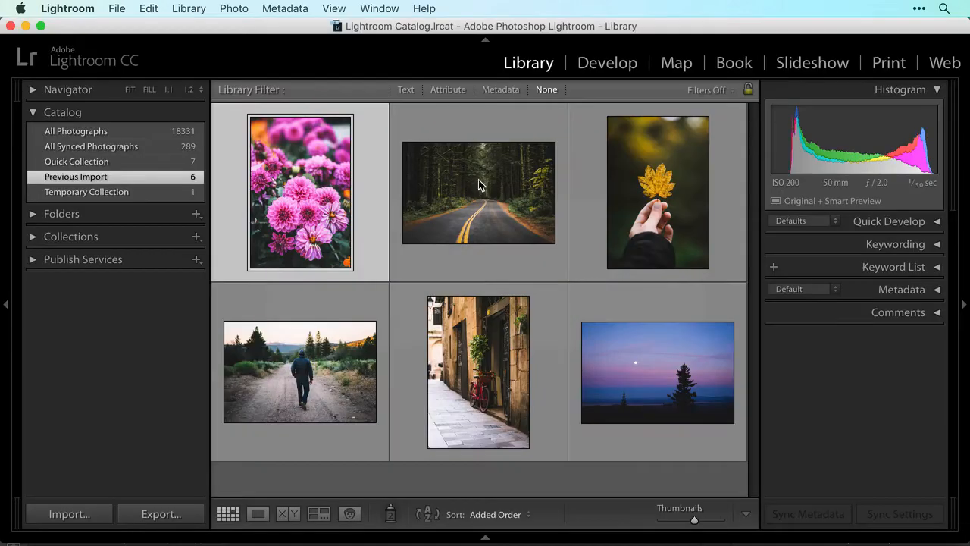